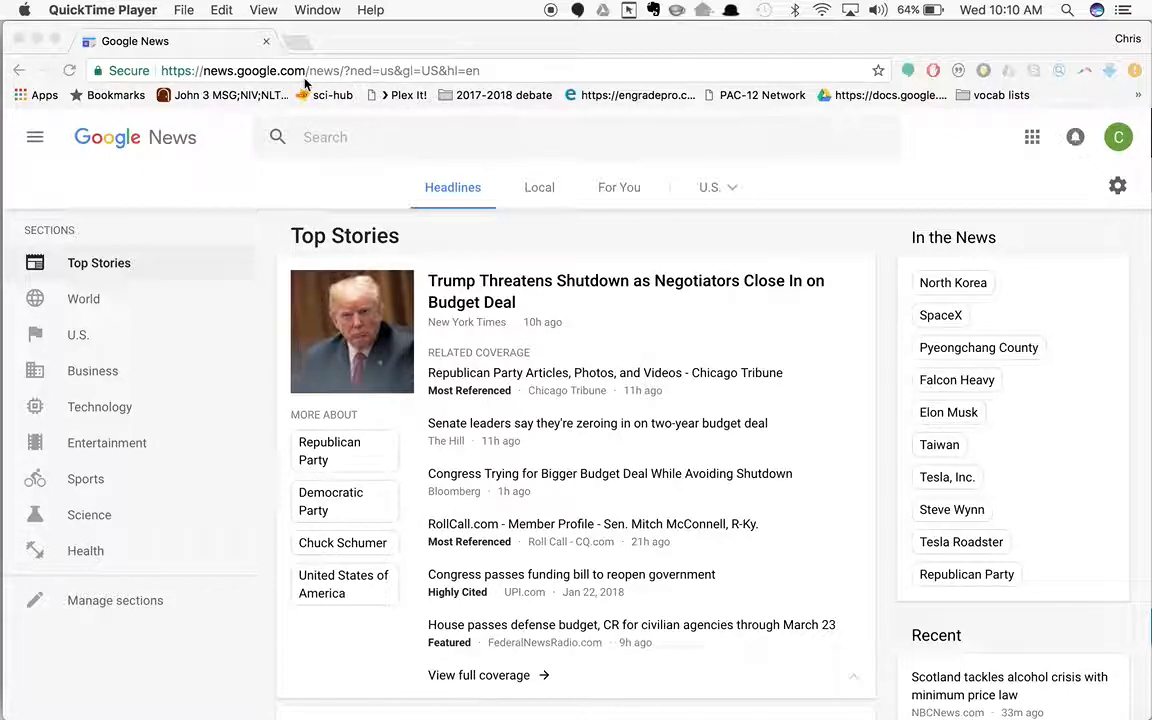
Step: Search Google News for "economic collapse" and look through the resulting headlines
{"action": "left_click", "coordinate": [404, 148]}
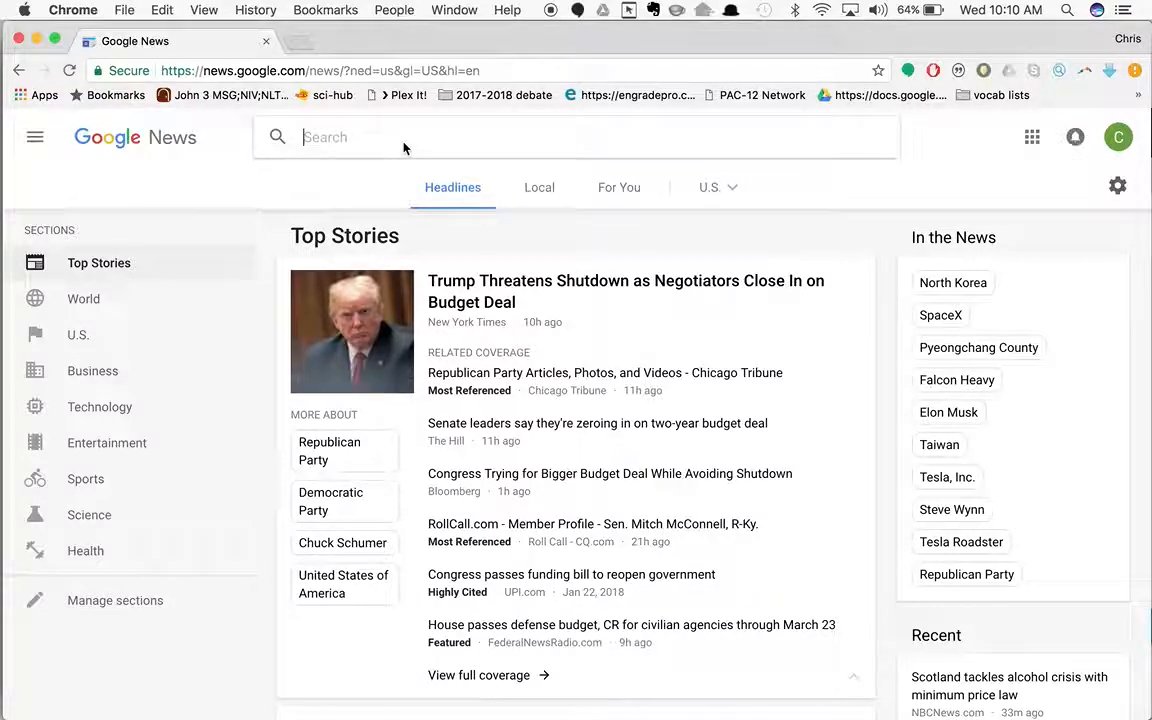
{"action": "type", "text": "economic collaps"}
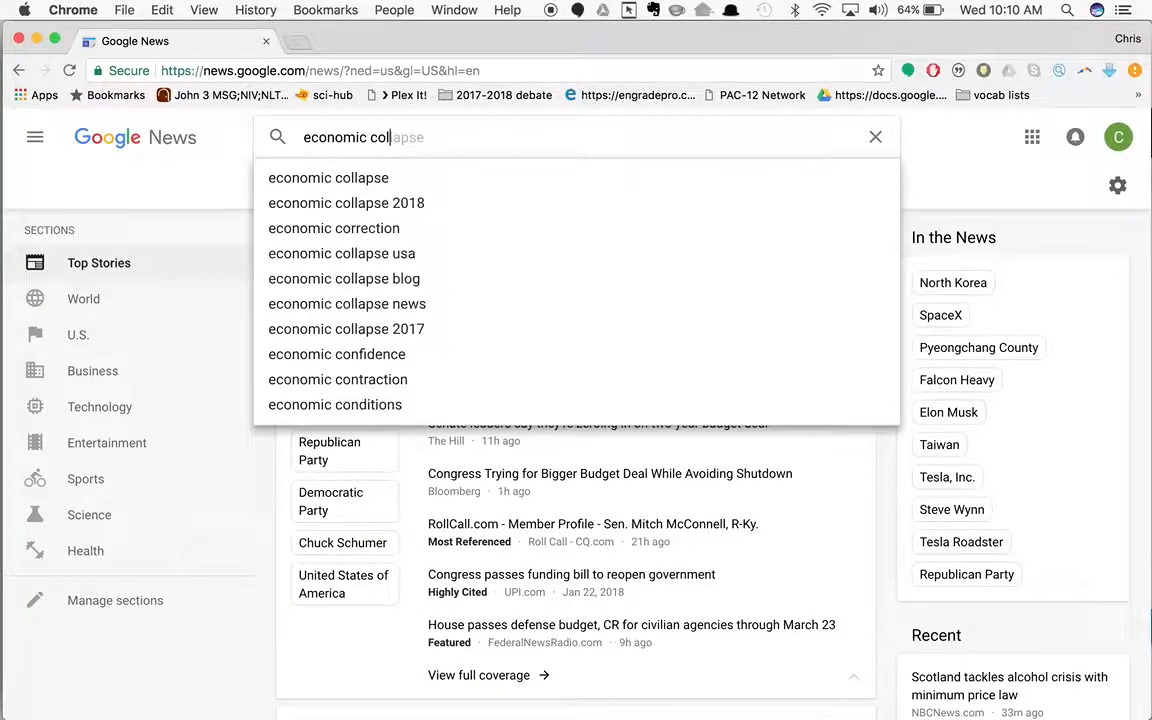
{"action": "key", "text": "Return"}
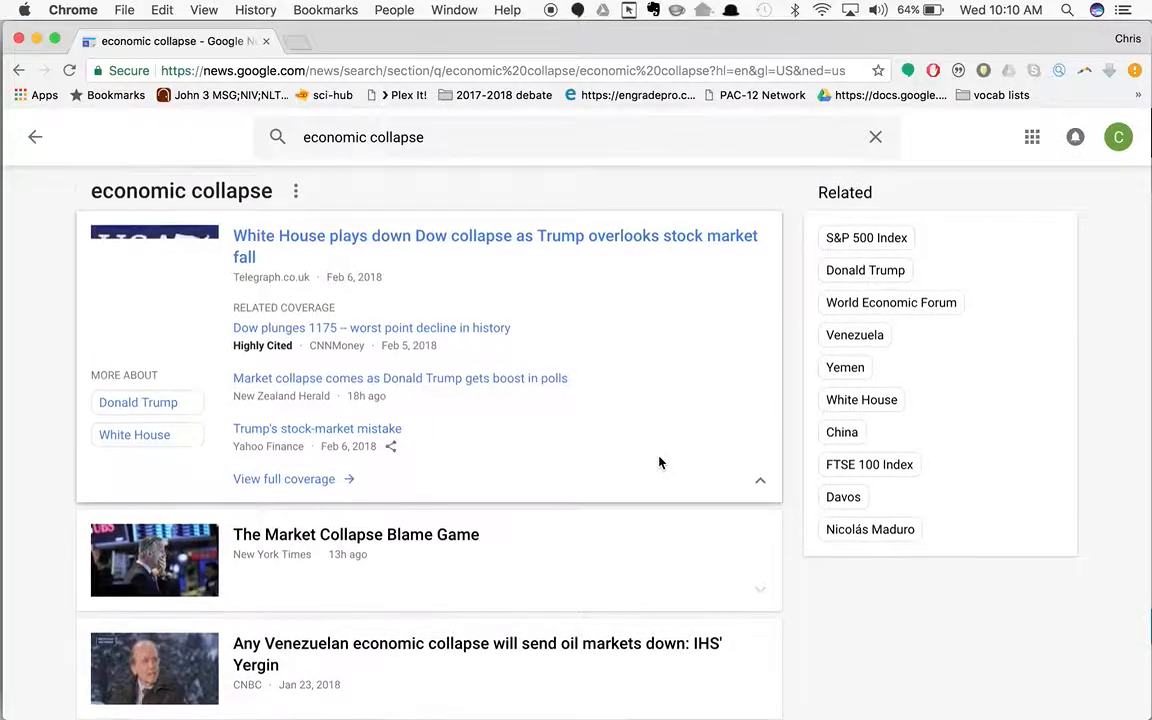
{"action": "scroll", "coordinate": [658, 463], "scroll_direction": "down", "scroll_amount": 5}
{"action": "scroll", "coordinate": [659, 463], "scroll_direction": "down", "scroll_amount": 1}
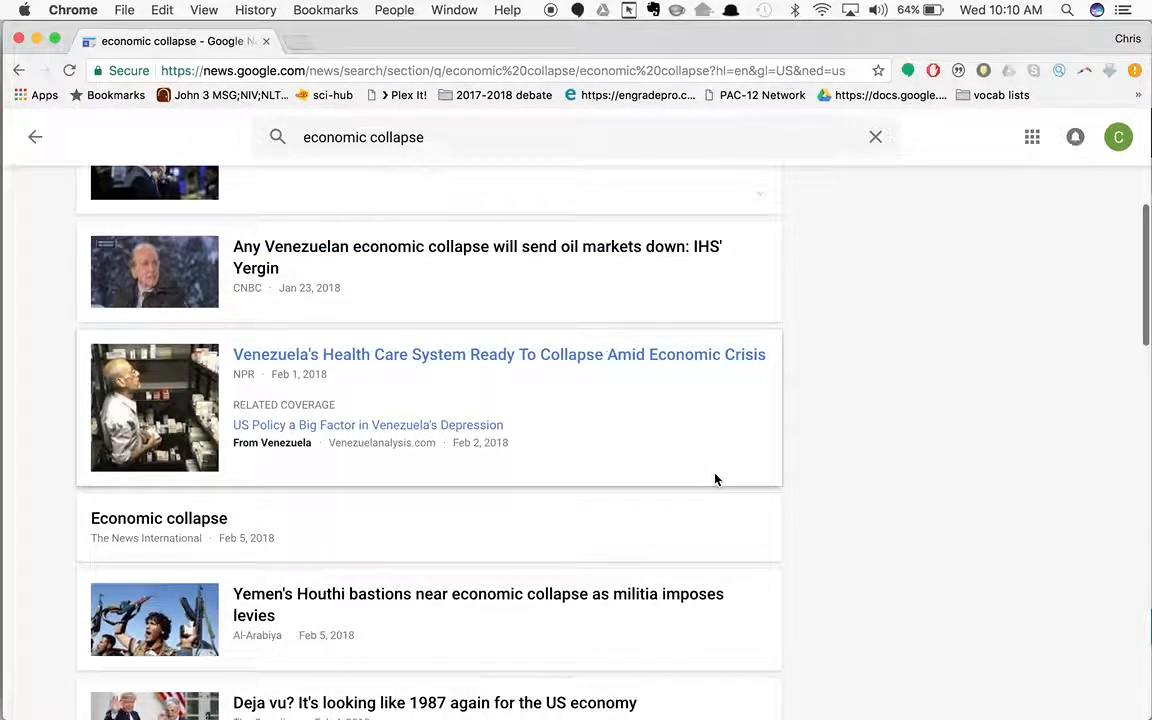
{"action": "scroll", "coordinate": [717, 484], "scroll_direction": "up", "scroll_amount": 5}
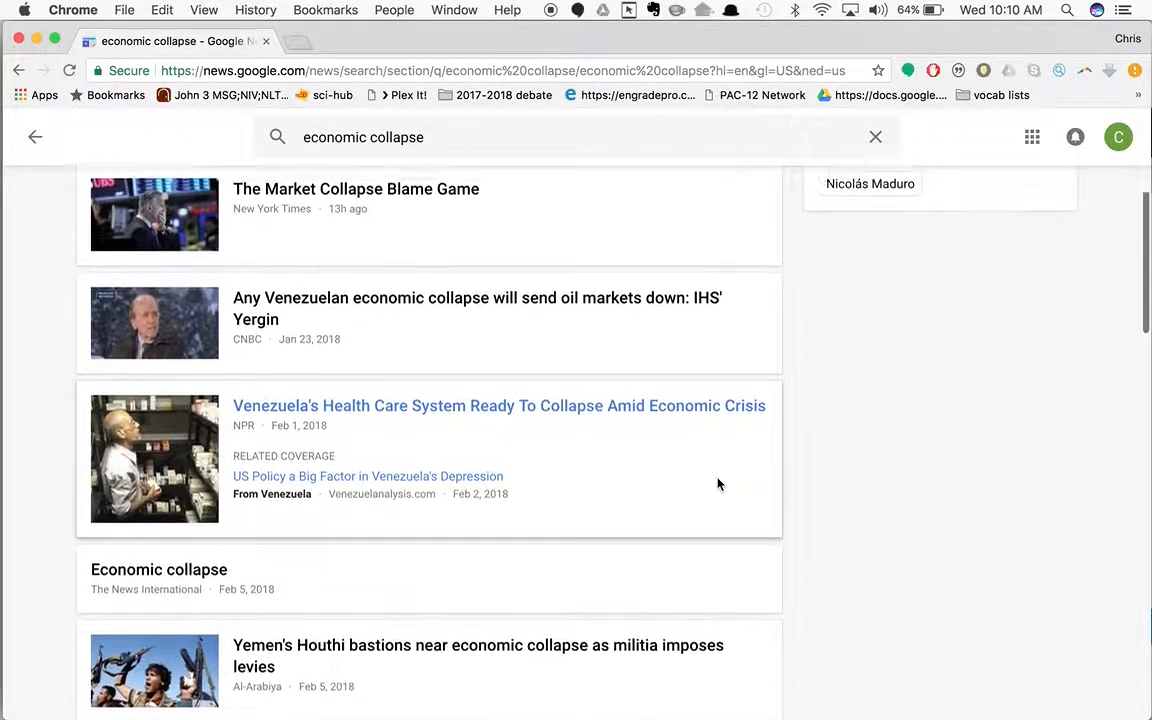
{"action": "scroll", "coordinate": [718, 483], "scroll_direction": "up", "scroll_amount": 1}
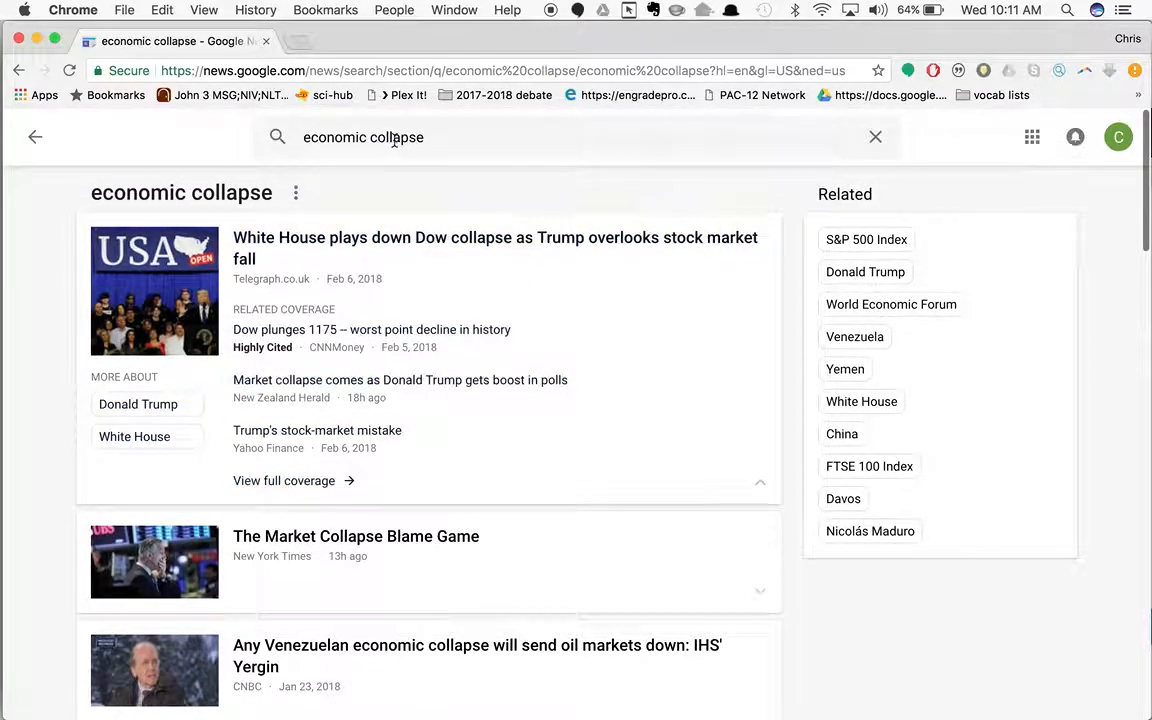
Step: Shorten the news search to "economic" and open the article "The Economic Case for Immigration"
{"action": "left_click", "coordinate": [391, 141]}
{"action": "double_click", "coordinate": [391, 141]}
{"action": "key", "text": "BackSpace"}
{"action": "key", "text": "Return"}
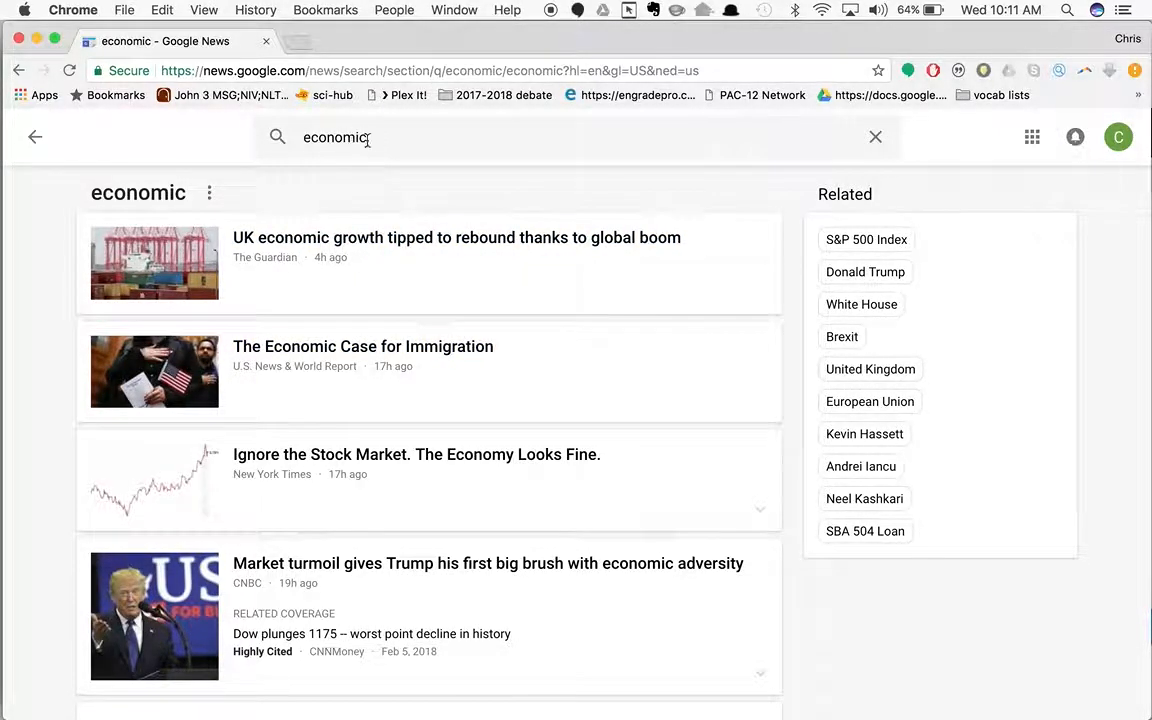
{"action": "left_click", "coordinate": [385, 349]}
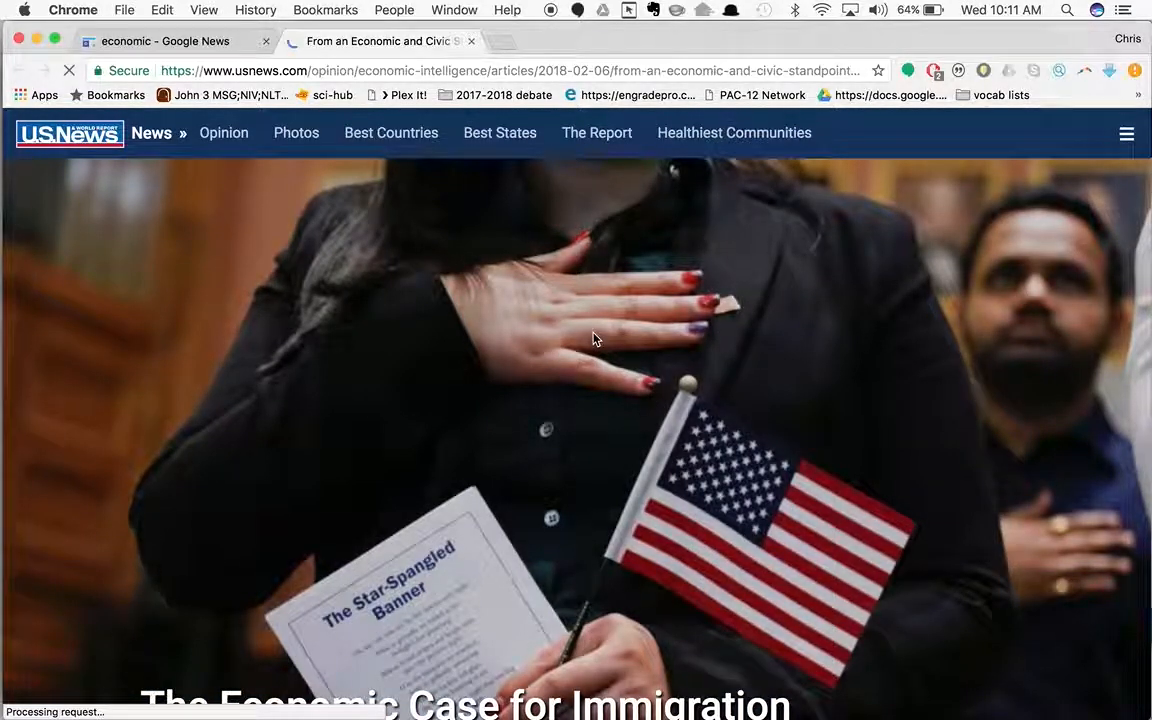
Step: Copy the article paragraph from "But the dividends don't end there" through "than they occupy."
{"action": "scroll", "coordinate": [593, 339], "scroll_direction": "down", "scroll_amount": 3}
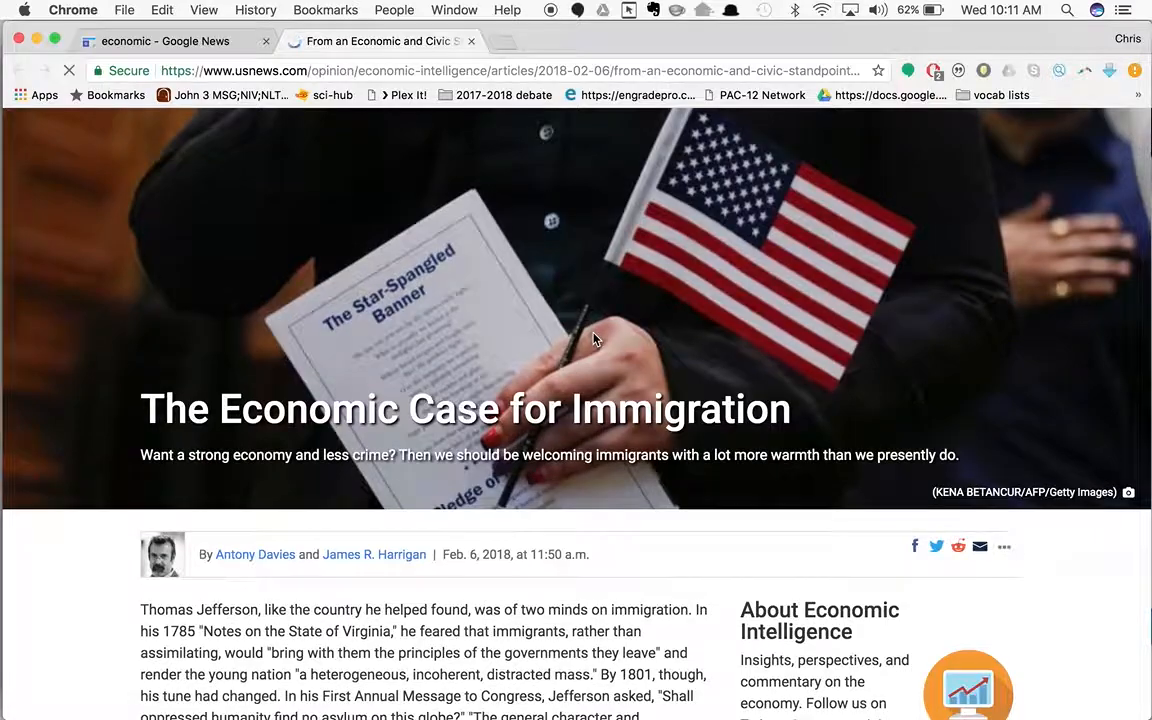
{"action": "scroll", "coordinate": [593, 339], "scroll_direction": "down", "scroll_amount": 3}
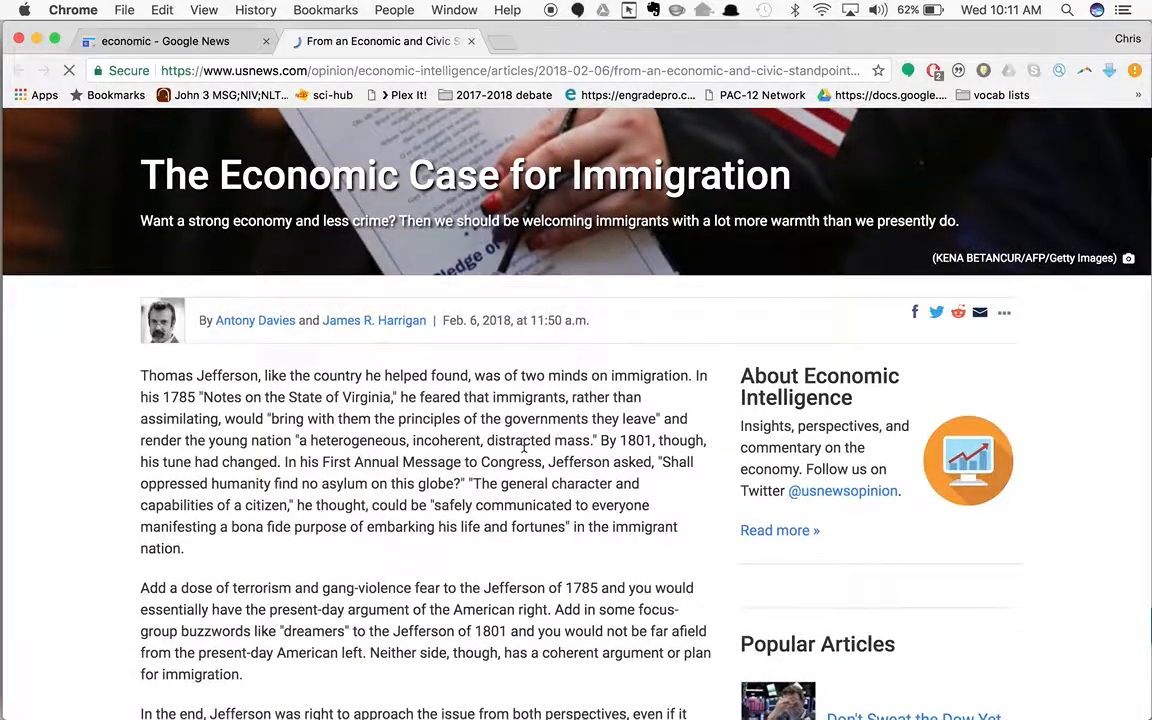
{"action": "scroll", "coordinate": [523, 447], "scroll_direction": "down", "scroll_amount": 3}
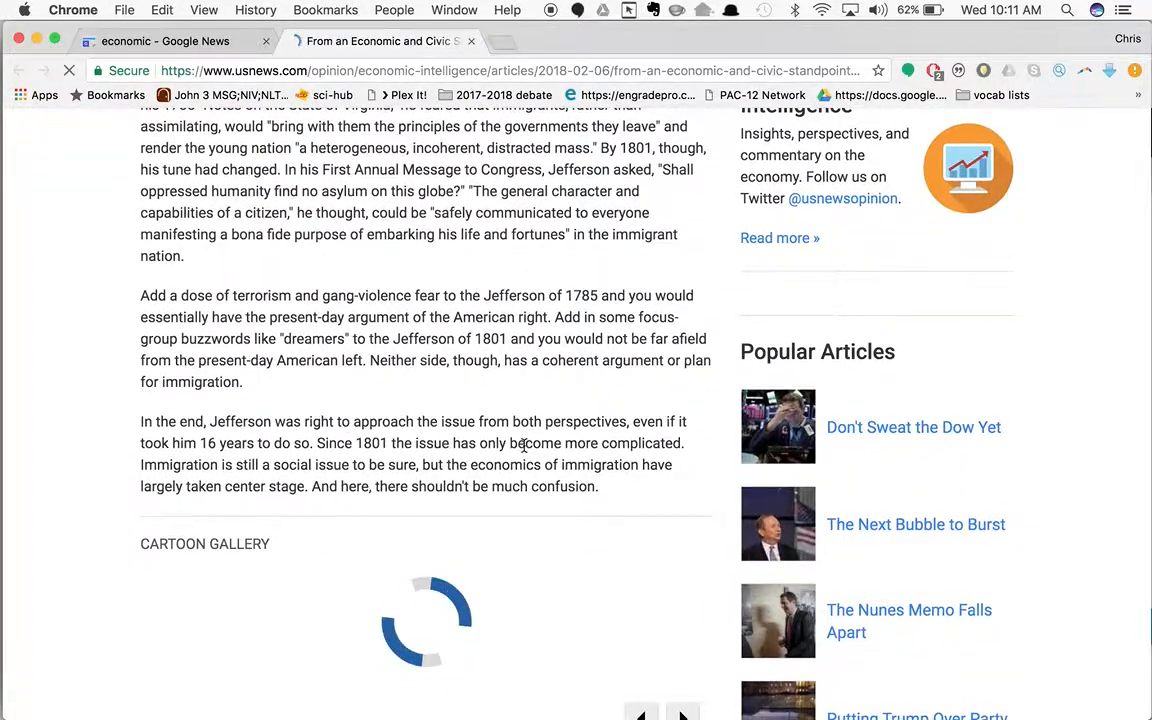
{"action": "scroll", "coordinate": [523, 447], "scroll_direction": "down", "scroll_amount": 10}
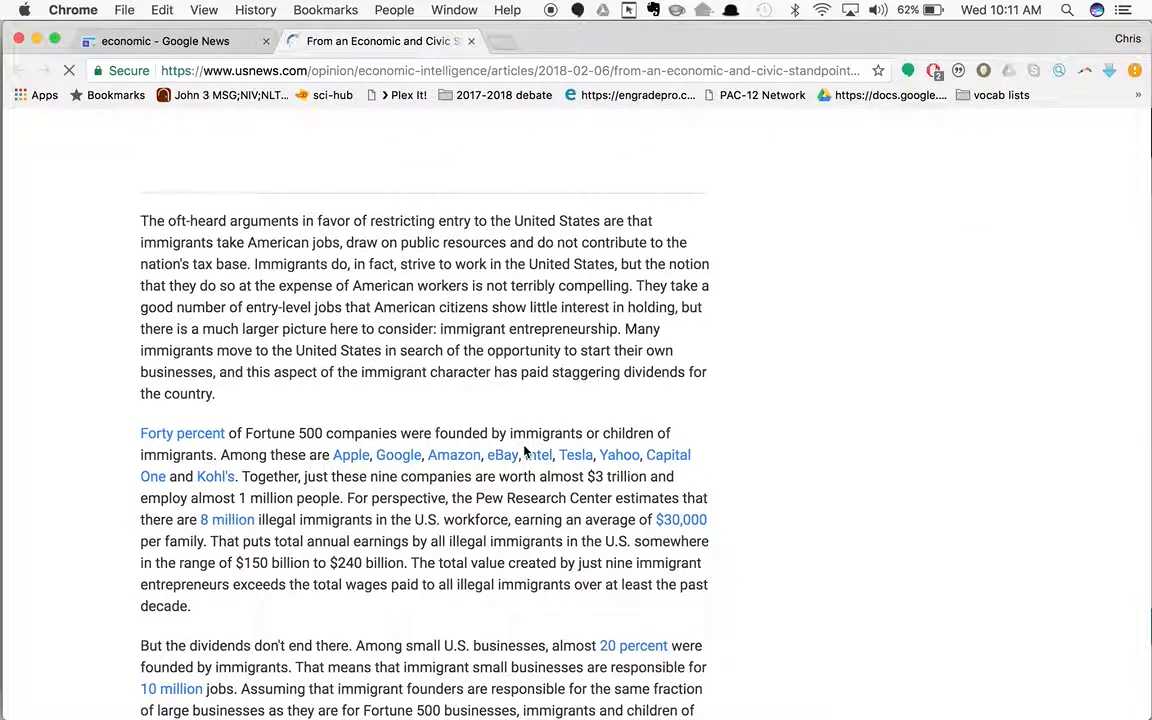
{"action": "scroll", "coordinate": [523, 450], "scroll_direction": "down", "scroll_amount": 5}
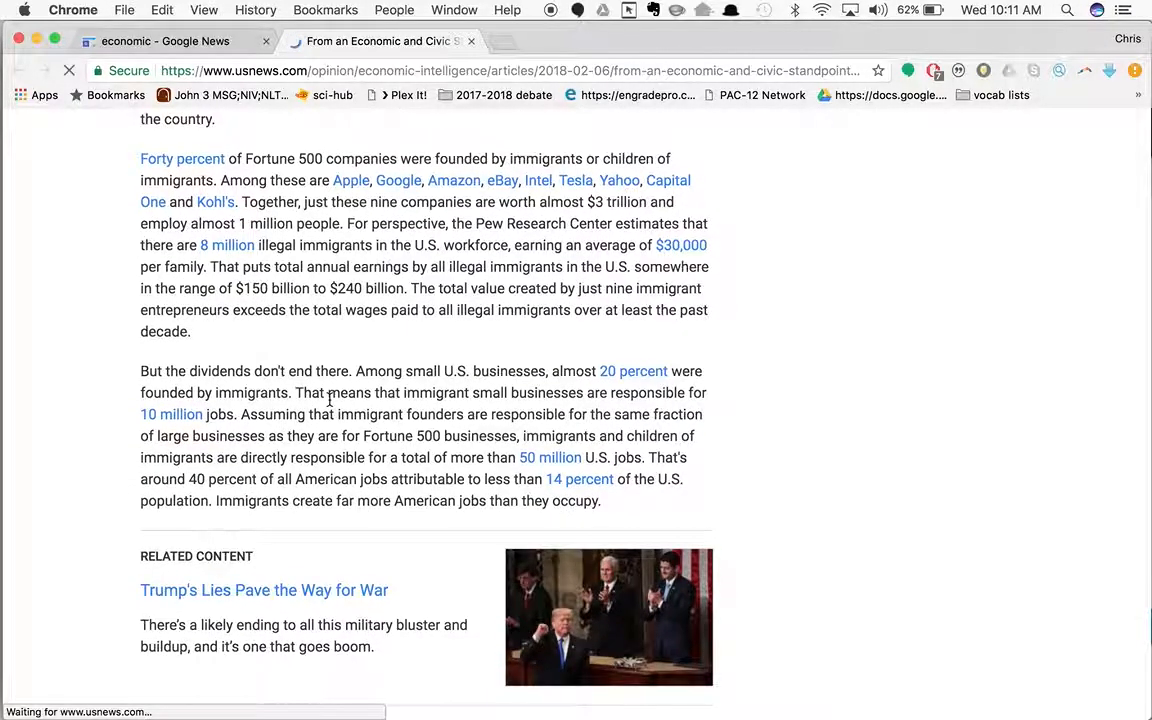
{"action": "scroll", "coordinate": [330, 402], "scroll_direction": "down", "scroll_amount": 3}
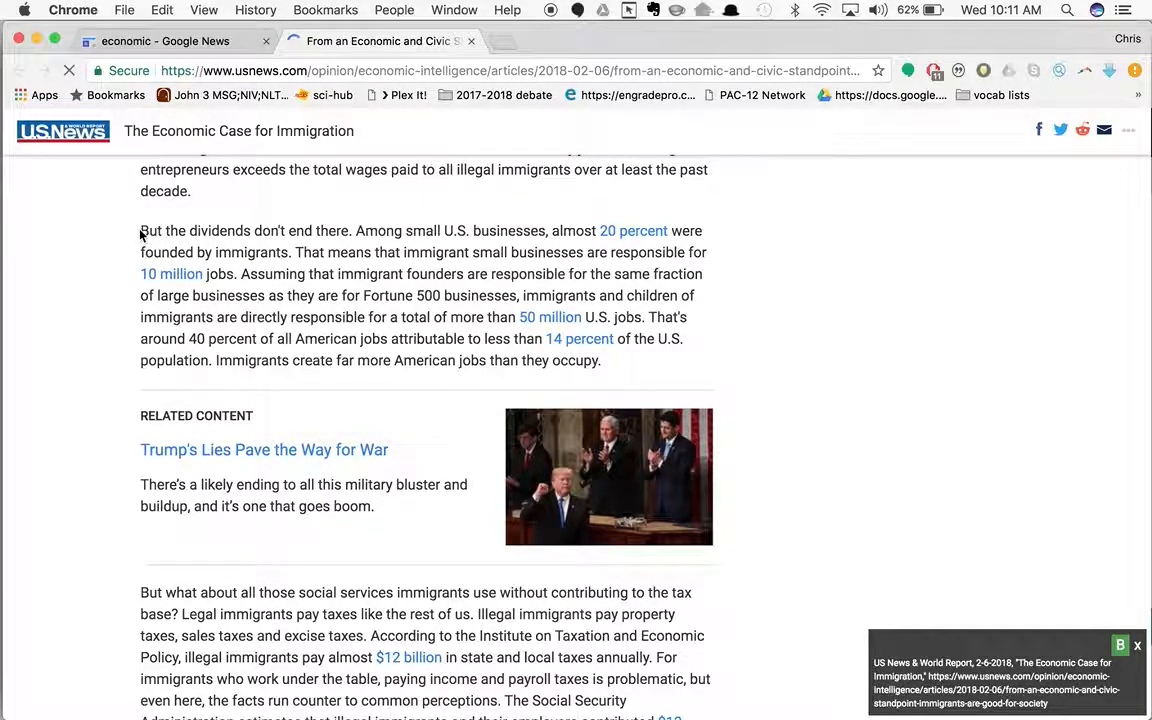
{"action": "left_click_drag", "start_coordinate": [141, 231], "coordinate": [607, 371]}
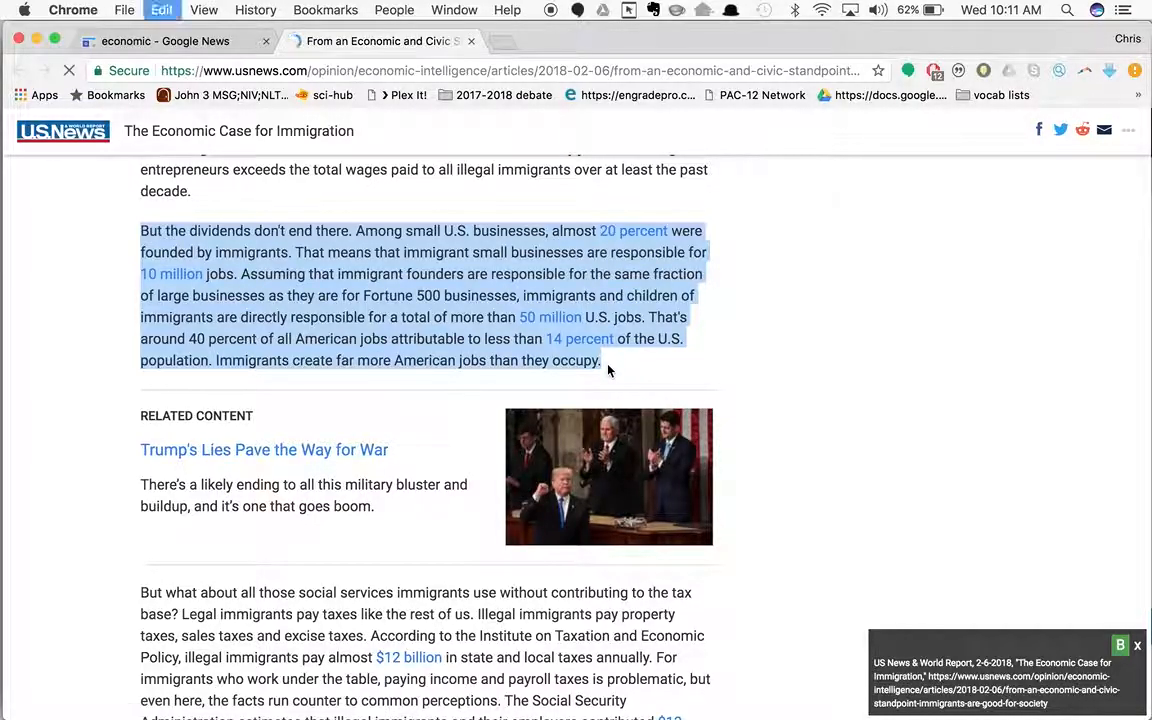
Step: Switch to Word, create a new blank document and paste the copied paragraph into it
{"action": "key", "text": "super+Tab"}
{"action": "key", "text": "super+Tab"}
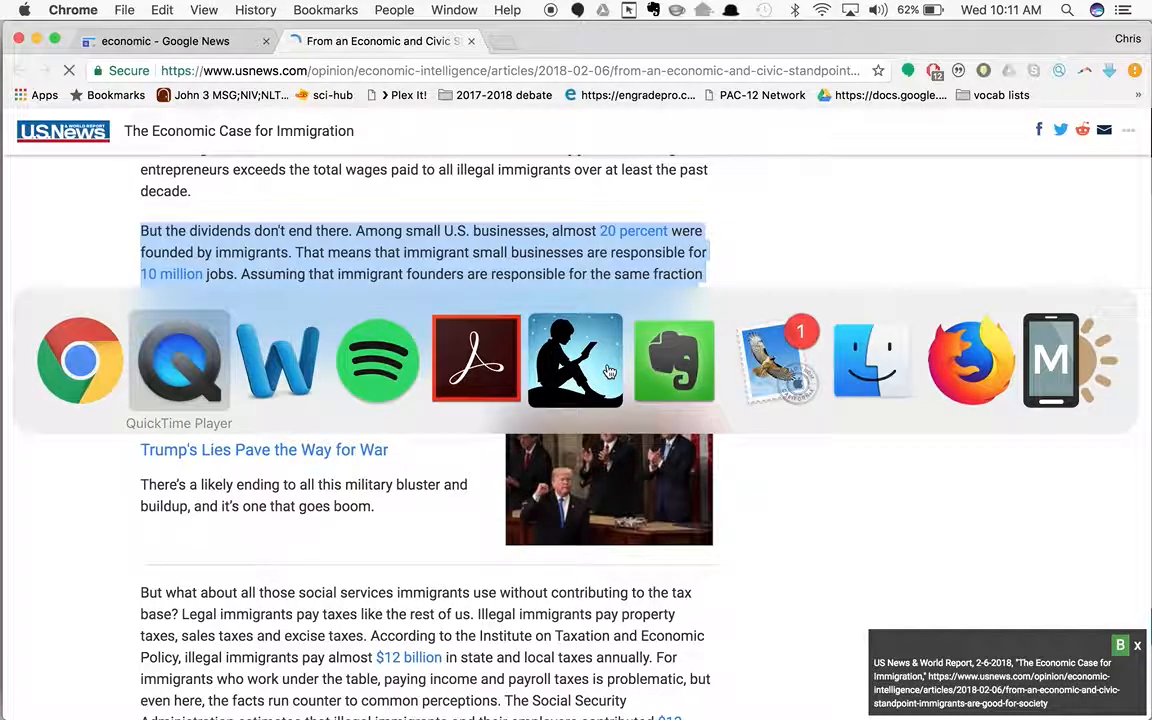
{"action": "key", "text": "super+n"}
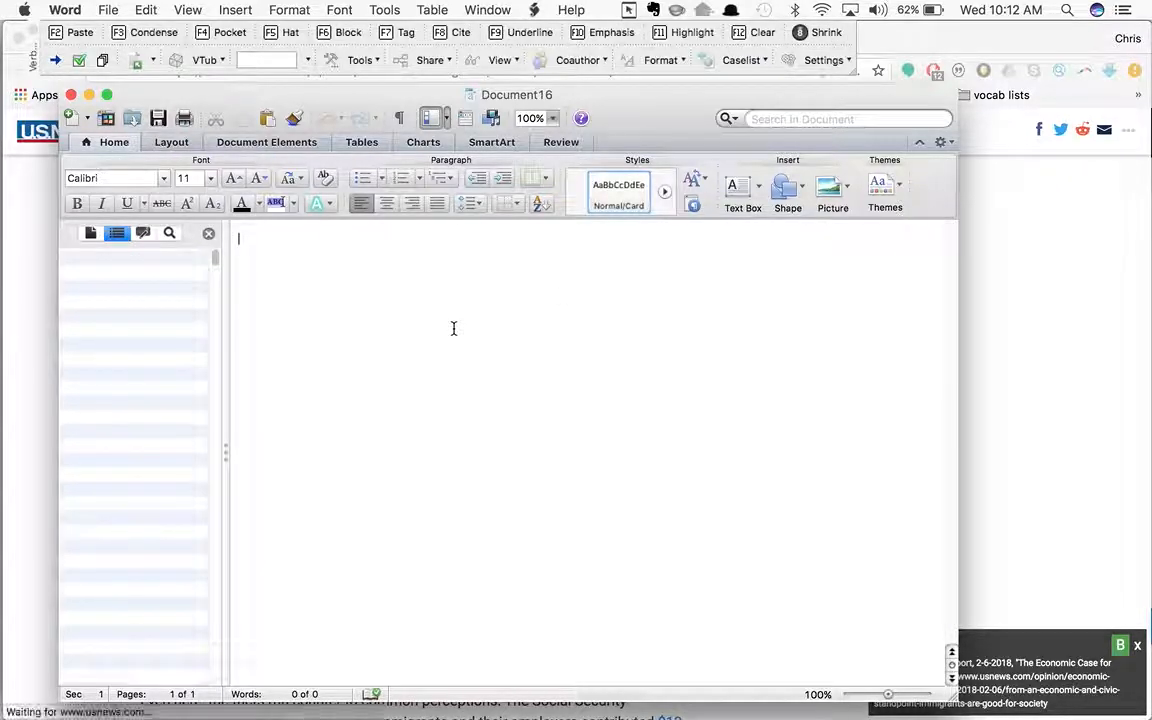
{"action": "key", "text": "super+v"}
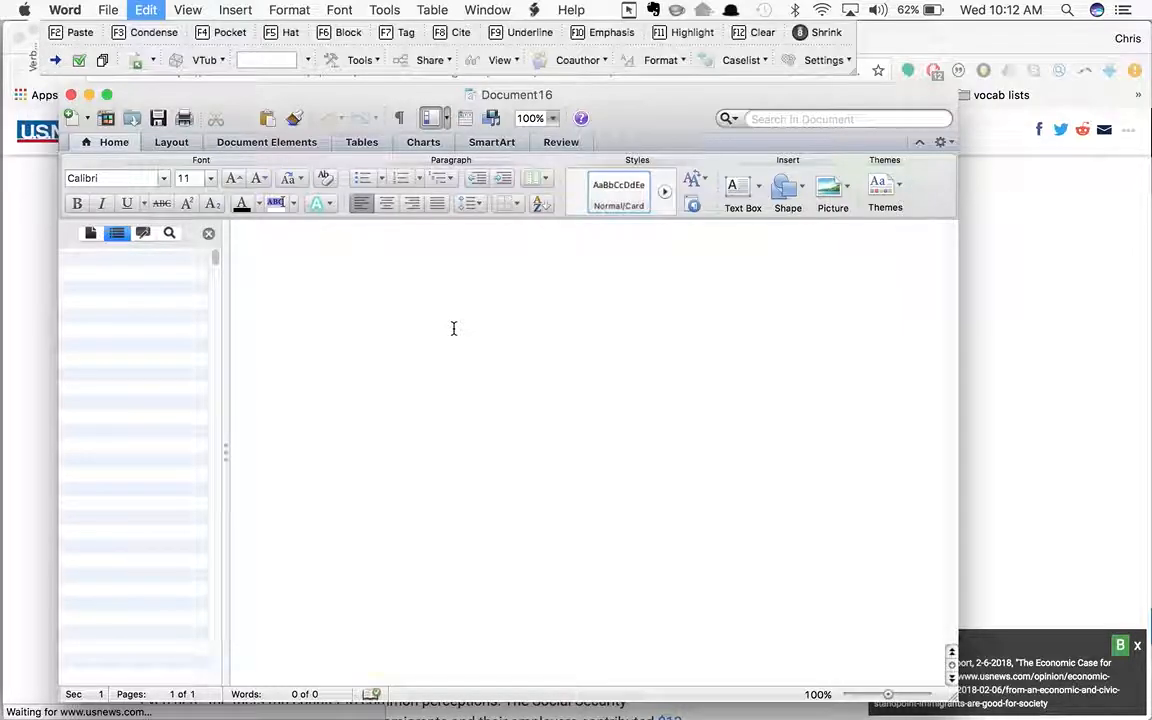
Step: Insert two blank lines above the pasted paragraph
{"action": "left_click", "coordinate": [238, 240]}
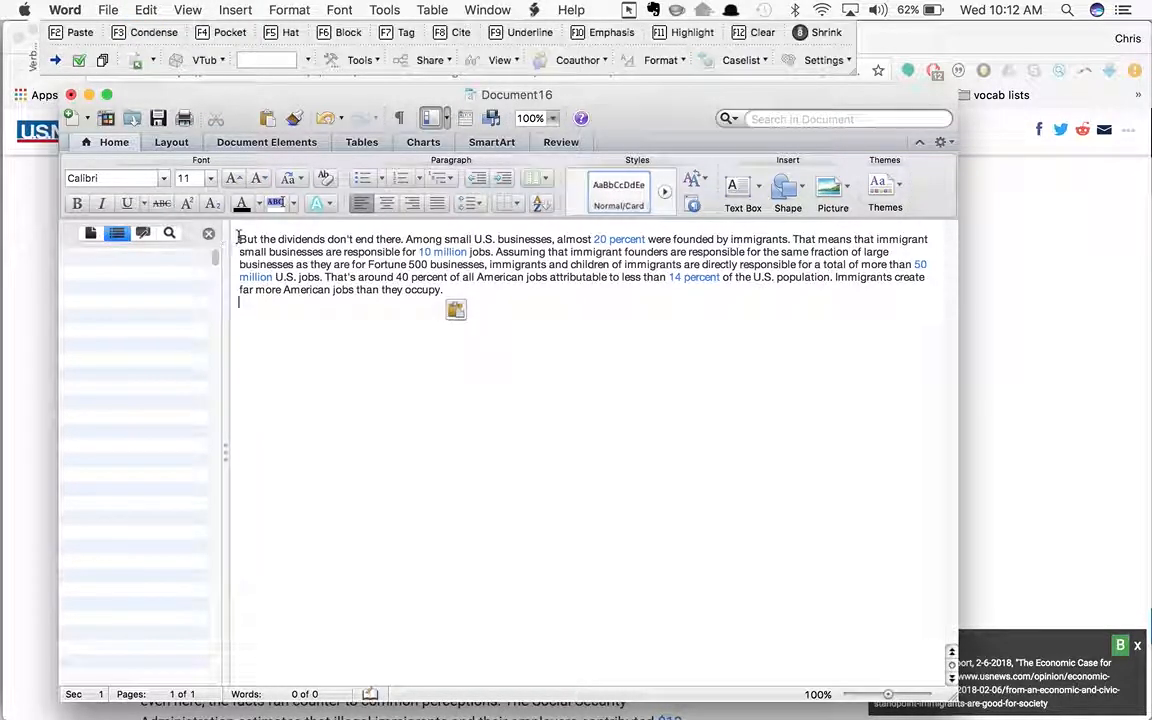
{"action": "key", "text": "Return"}
{"action": "key", "text": "Return"}
Step: Clear the formatting of the whole pasted paragraph and condense it
{"action": "key", "text": "shift+Down"}
{"action": "key", "text": "shift+Down"}
{"action": "key", "text": "shift+Down"}
{"action": "key", "text": "shift+Down"}
{"action": "key", "text": "shift+Down"}
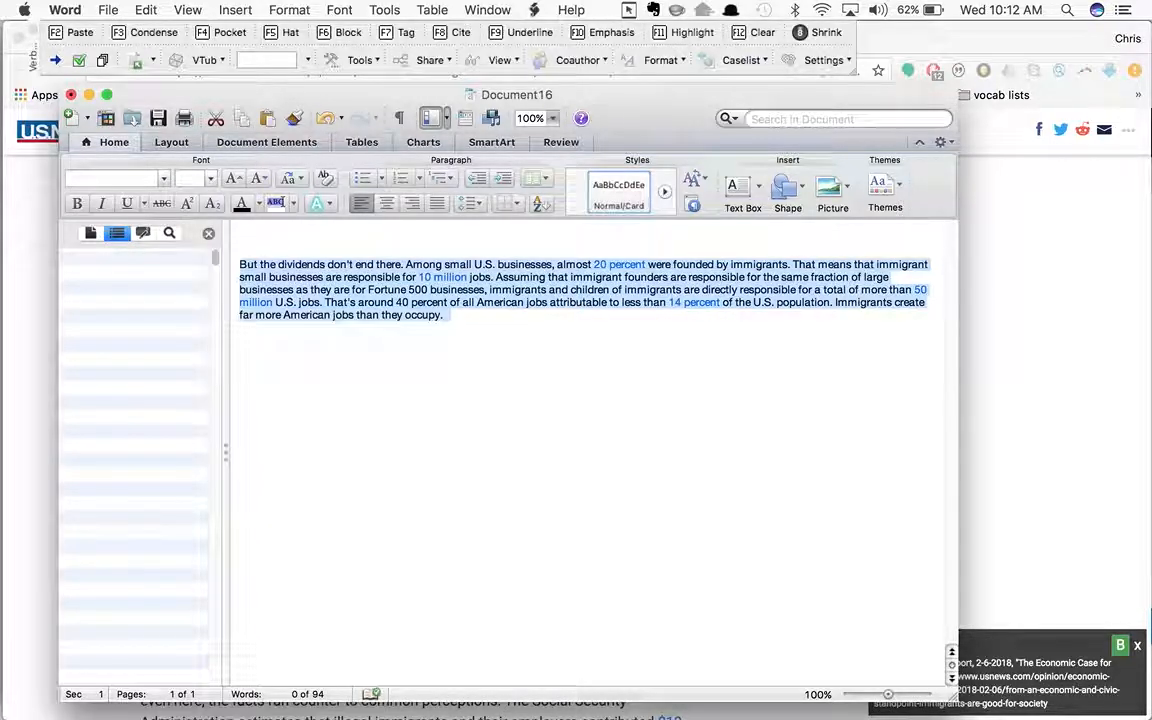
{"action": "left_click", "coordinate": [749, 36]}
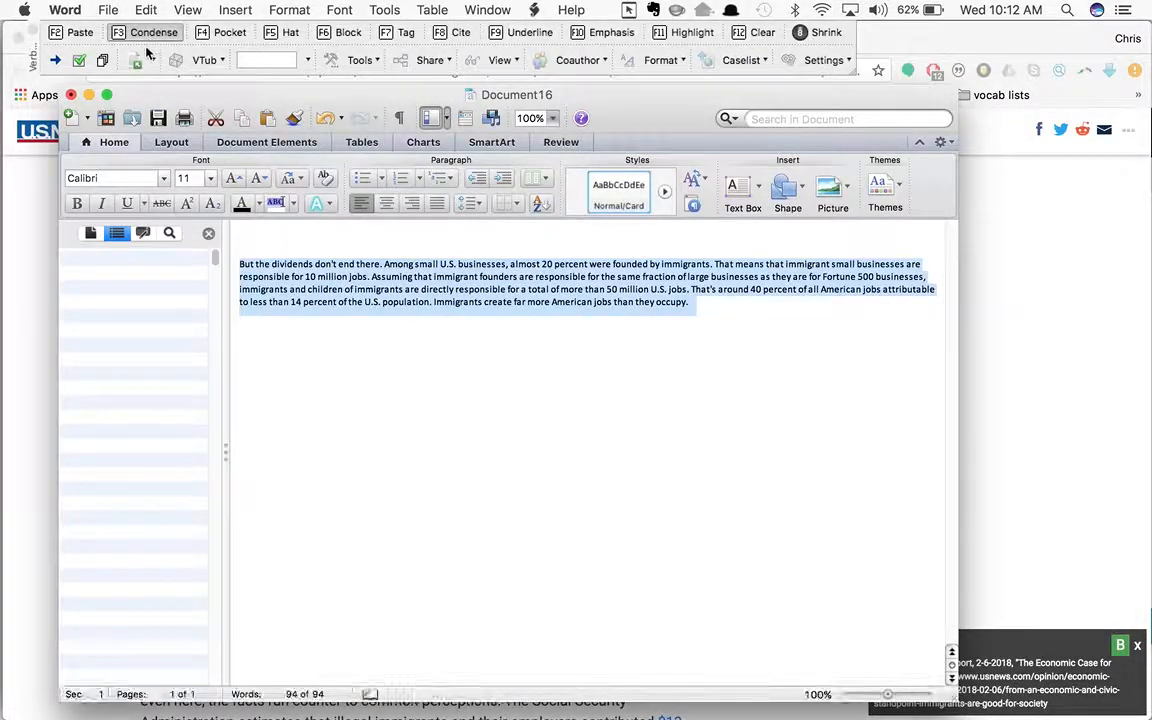
Step: Copy the generated US News & World Report citation from the article page in Chrome and paste it above the paragraph in Word
{"action": "left_click", "coordinate": [241, 248]}
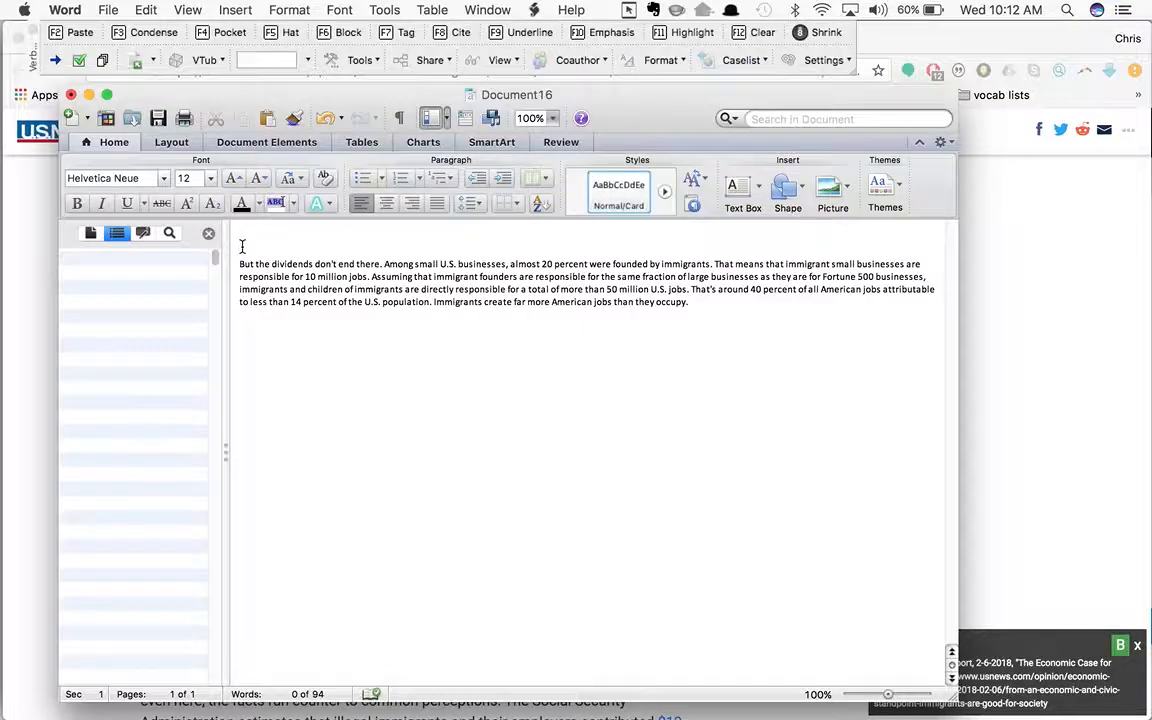
{"action": "key", "text": "super+Tab"}
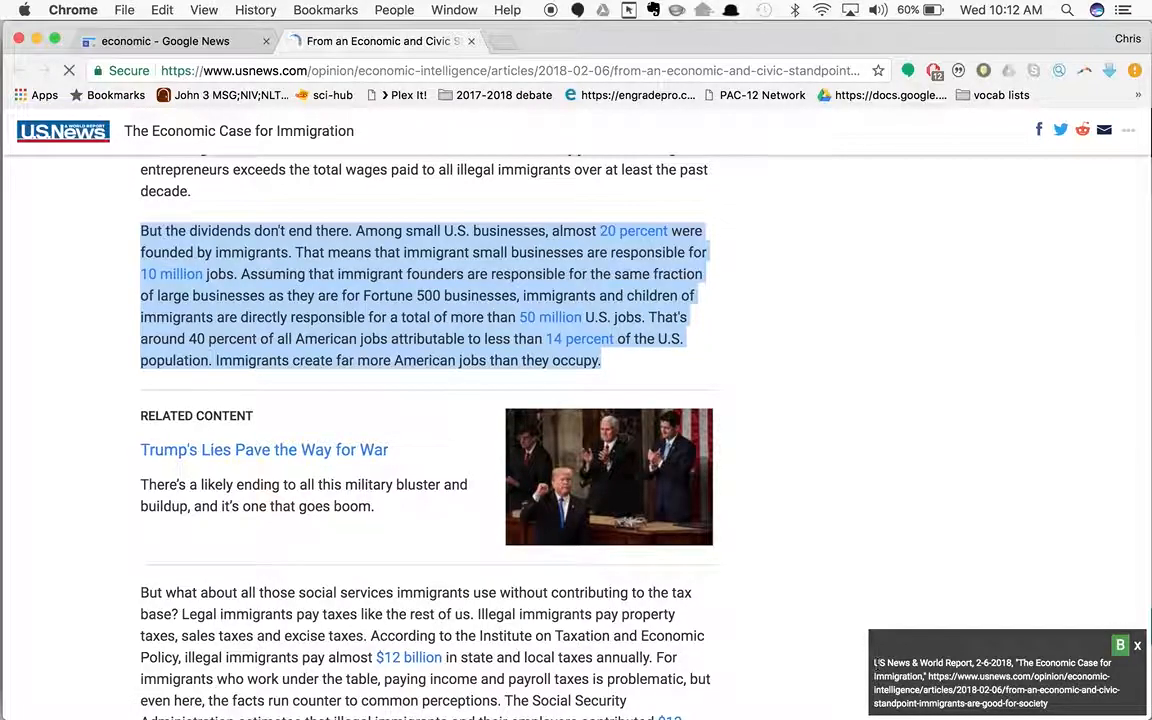
{"action": "left_click", "coordinate": [1030, 693]}
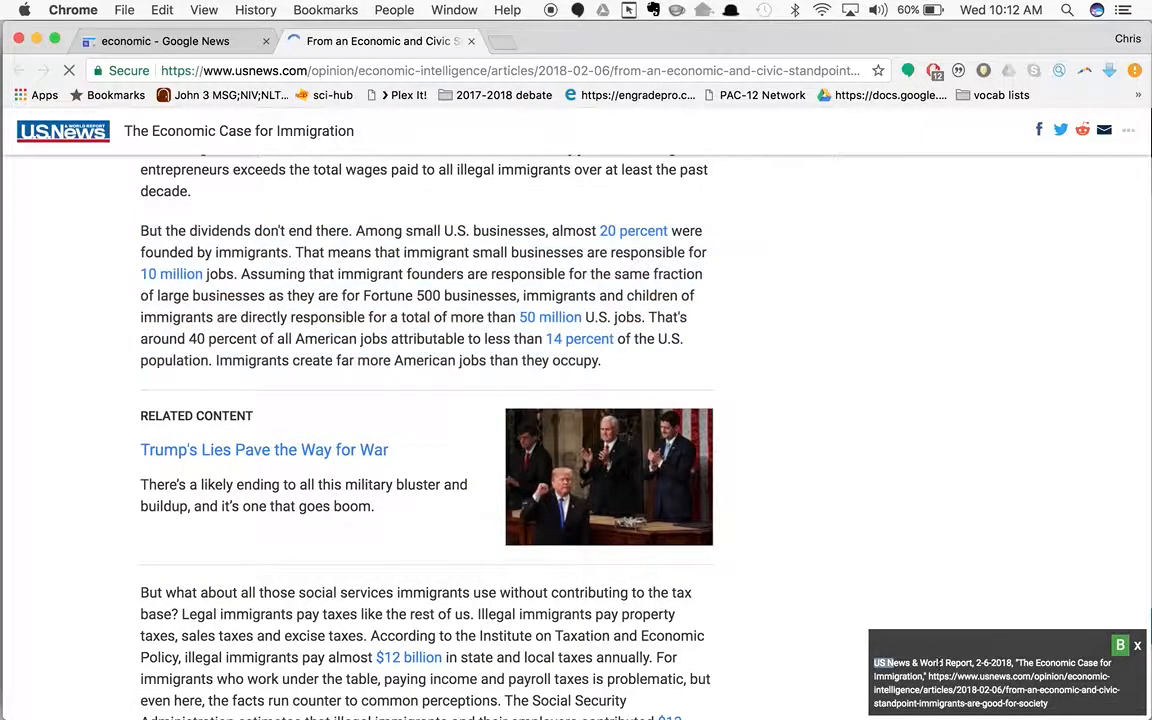
{"action": "key", "text": "super+c"}
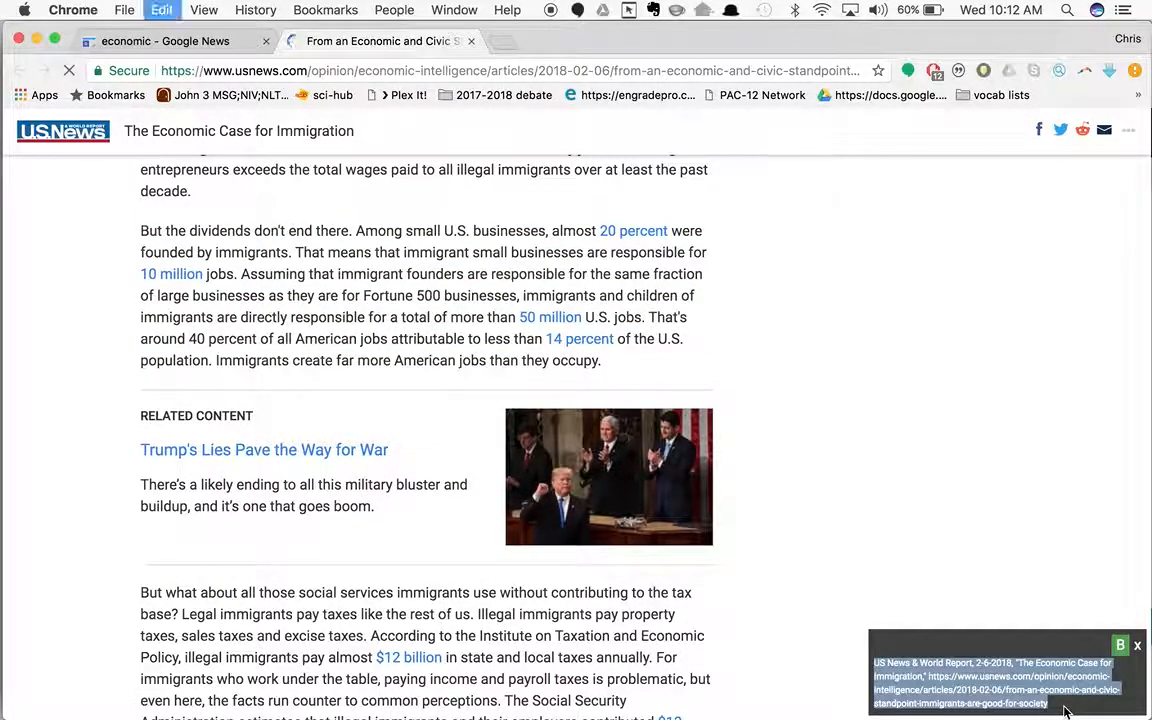
{"action": "key", "text": "super+Tab"}
{"action": "left_click", "coordinate": [245, 228]}
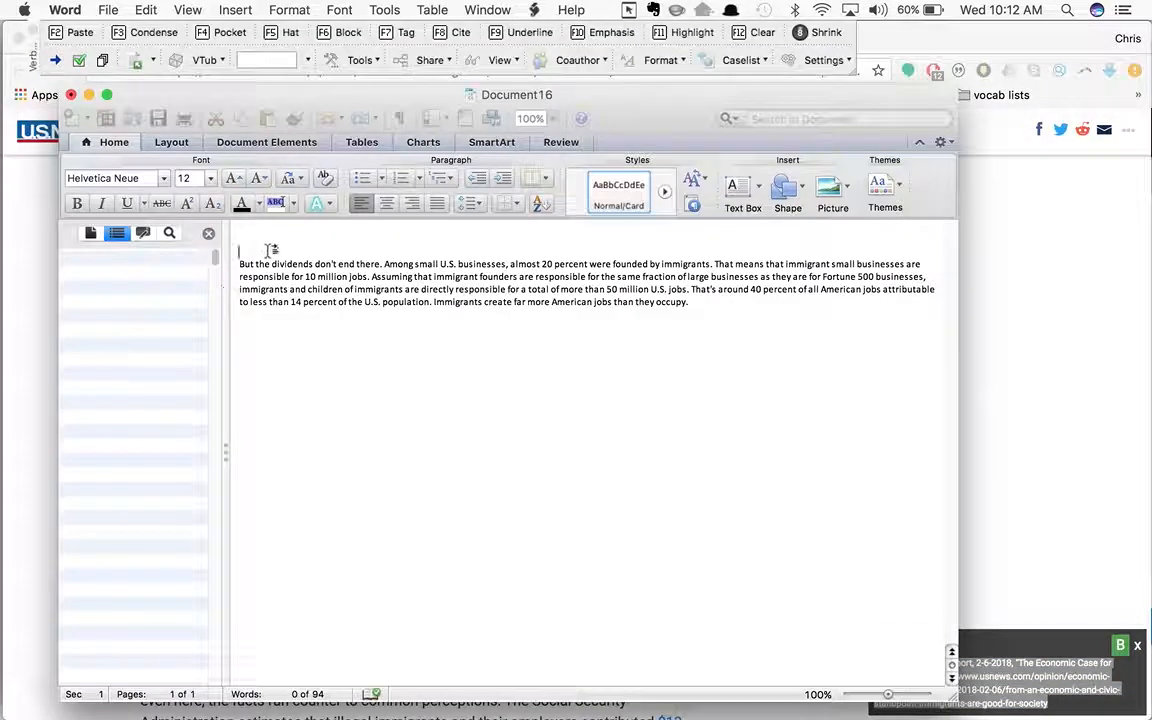
{"action": "key", "text": "super+v"}
Step: Clear the formatting of the pasted citation and condense it
{"action": "key", "text": "shift+Up"}
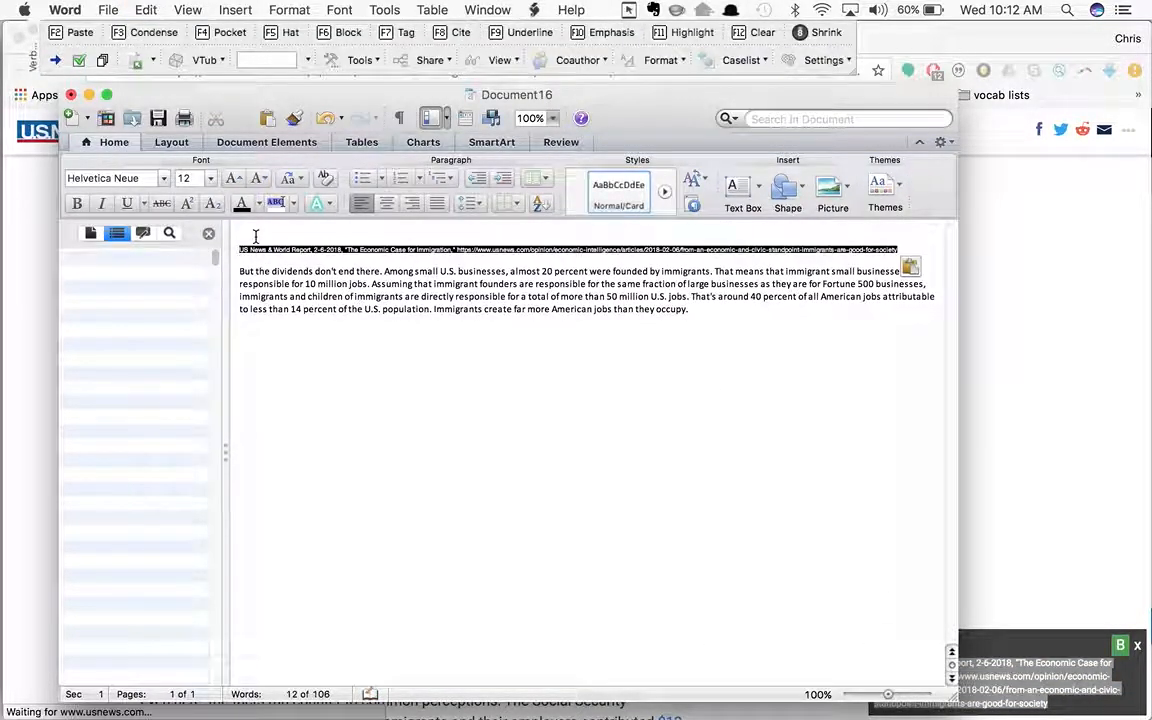
{"action": "left_click", "coordinate": [750, 32]}
{"action": "left_click", "coordinate": [165, 34]}
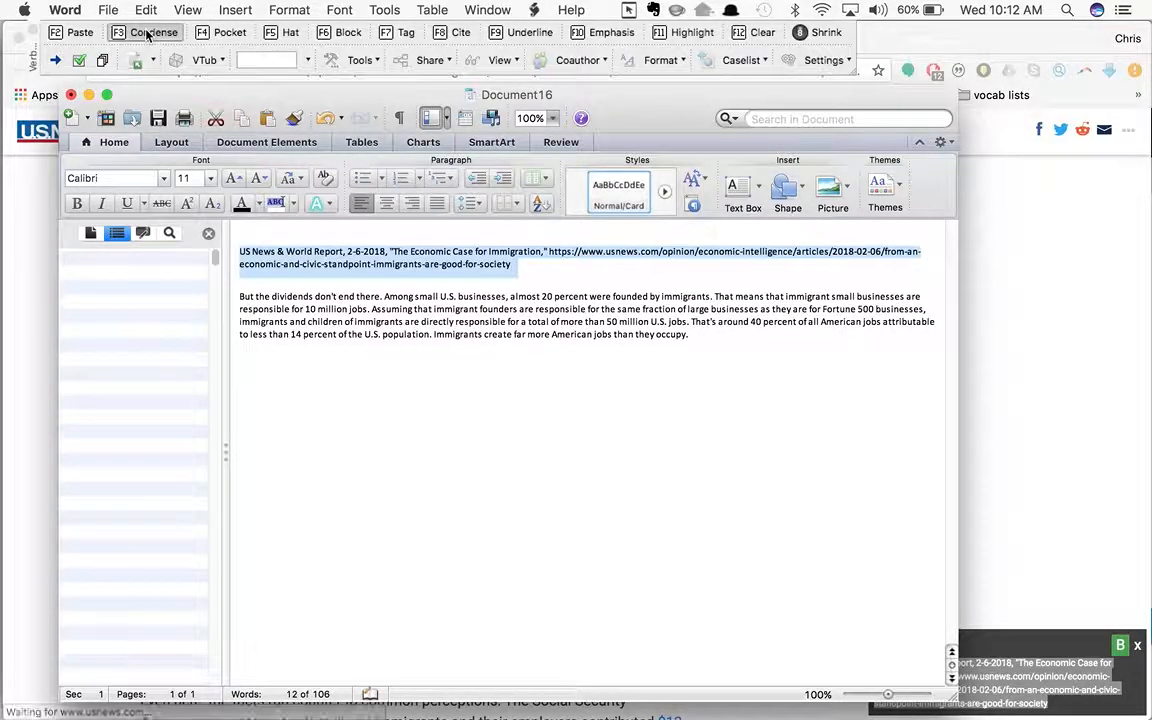
Step: Switch to Chrome and copy the two authors' names from the article's byline
{"action": "key", "text": "super+Tab"}
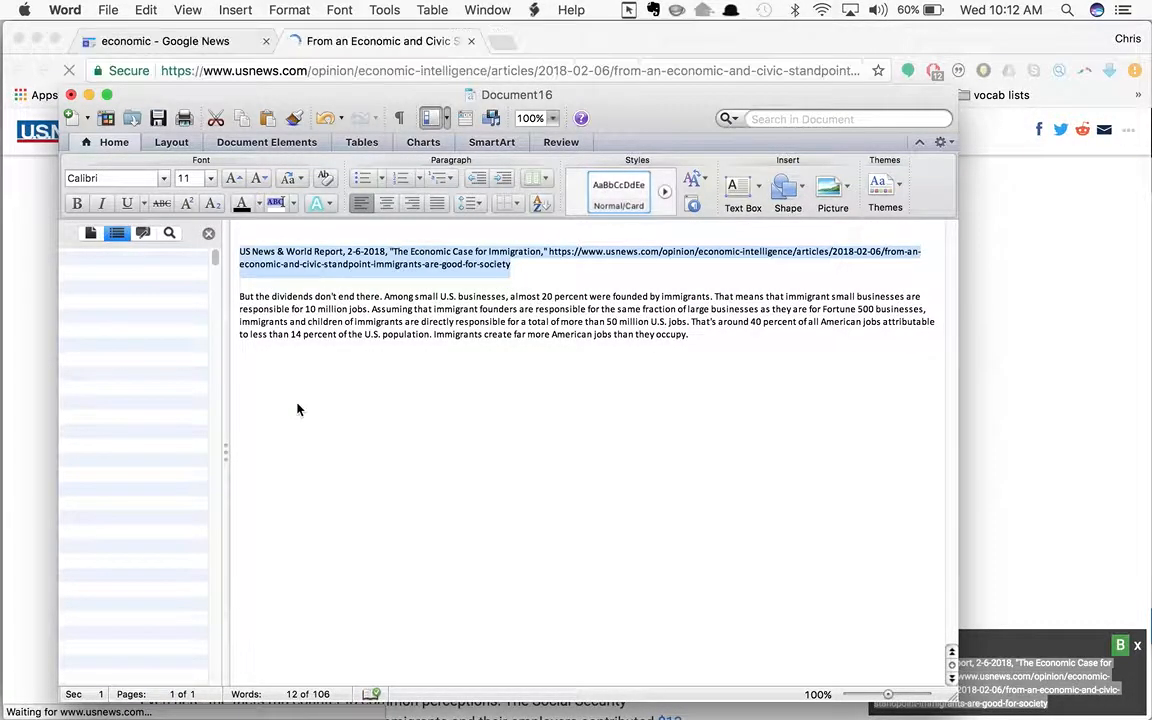
{"action": "scroll", "coordinate": [297, 409], "scroll_direction": "up", "scroll_amount": 15}
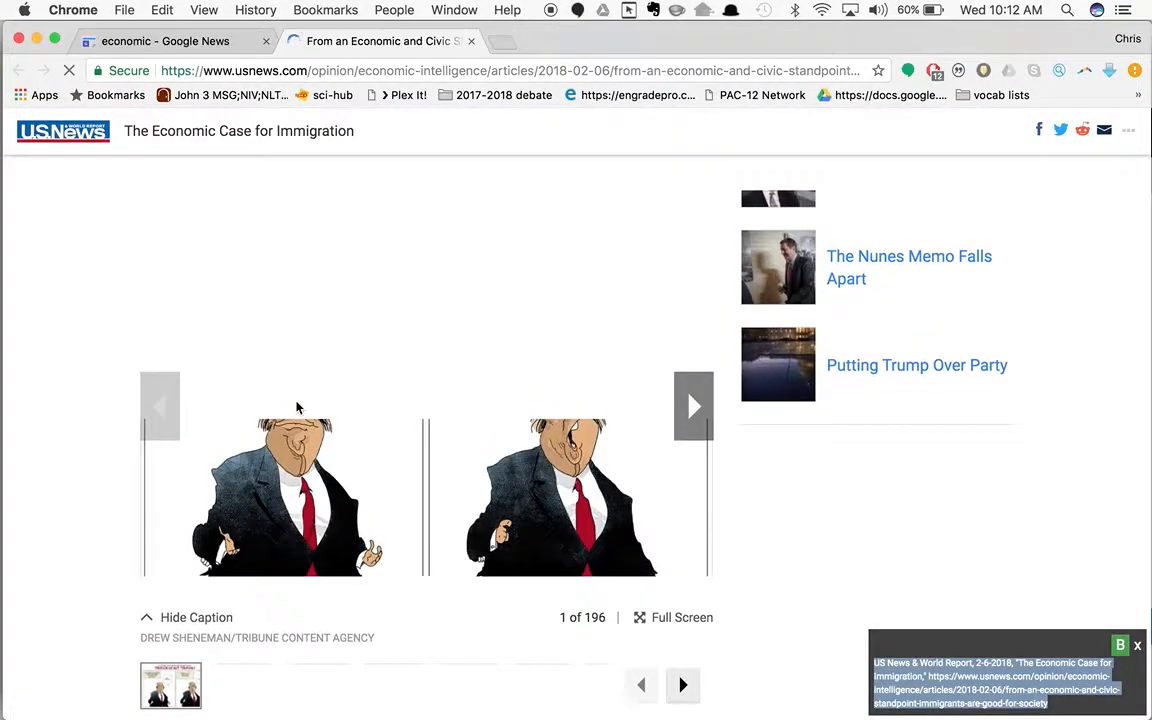
{"action": "scroll", "coordinate": [297, 407], "scroll_direction": "down", "scroll_amount": 4}
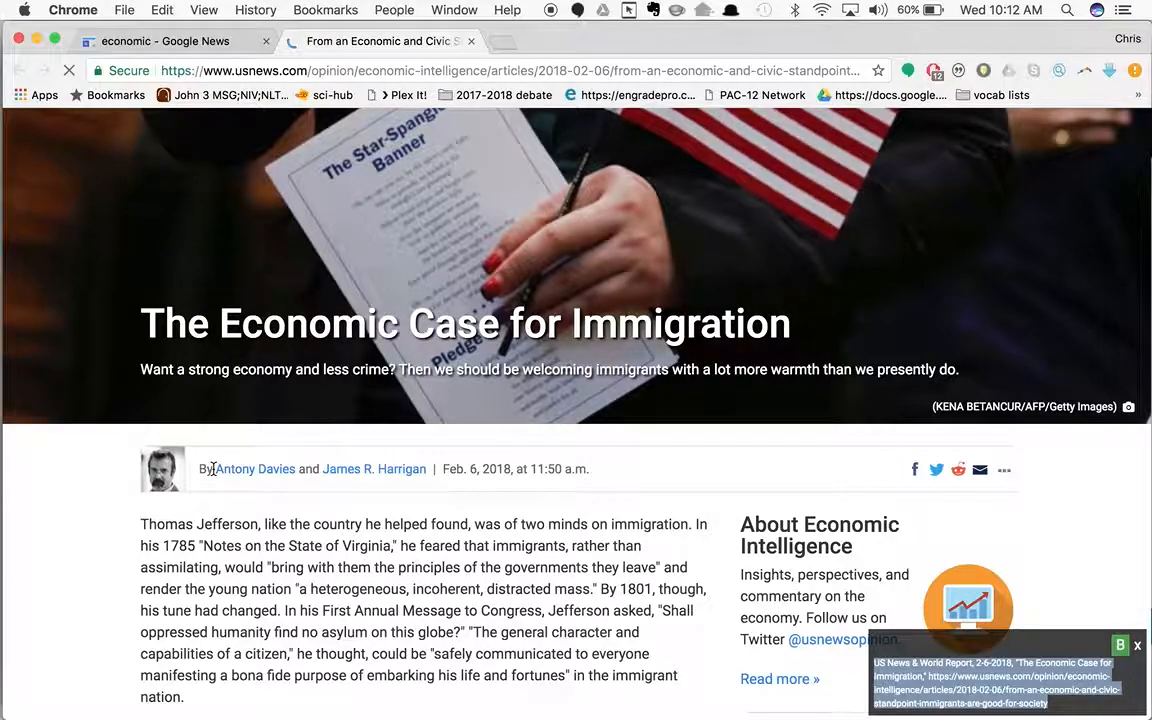
{"action": "left_click_drag", "start_coordinate": [212, 468], "coordinate": [426, 472]}
{"action": "key", "text": "super+c"}
Step: Paste the authors' names at the start of the citation in Word, on the same line and separated by a comma
{"action": "key", "text": "super+Tab"}
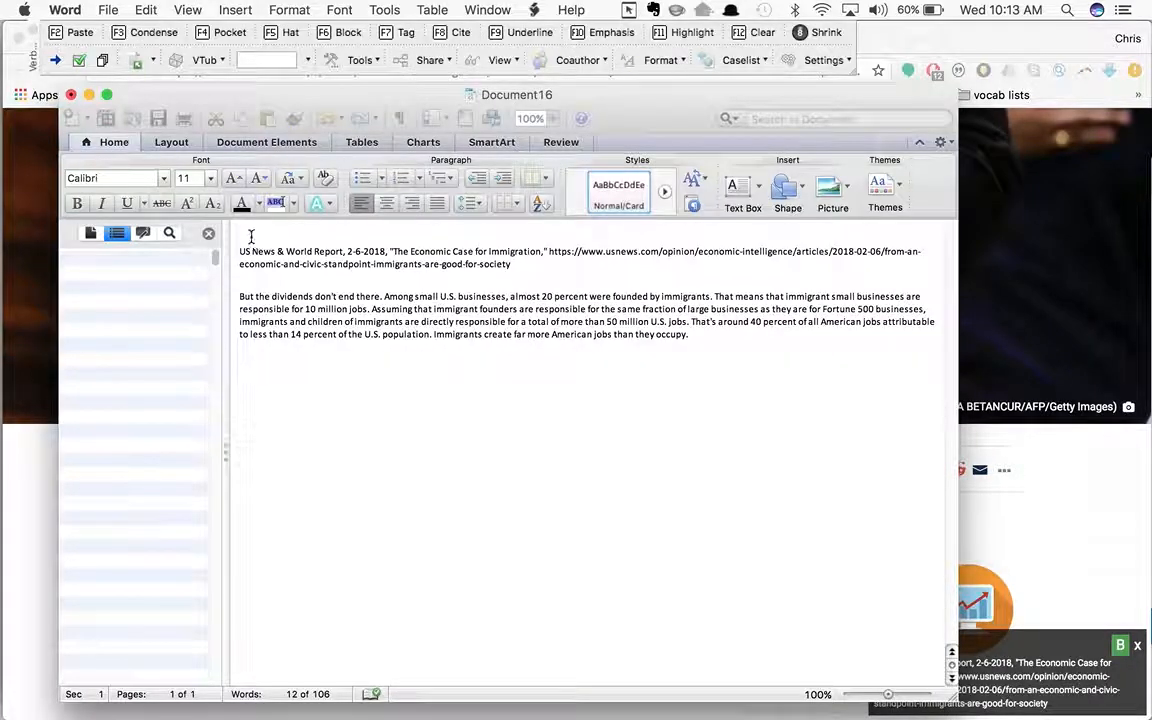
{"action": "double_click", "coordinate": [240, 256]}
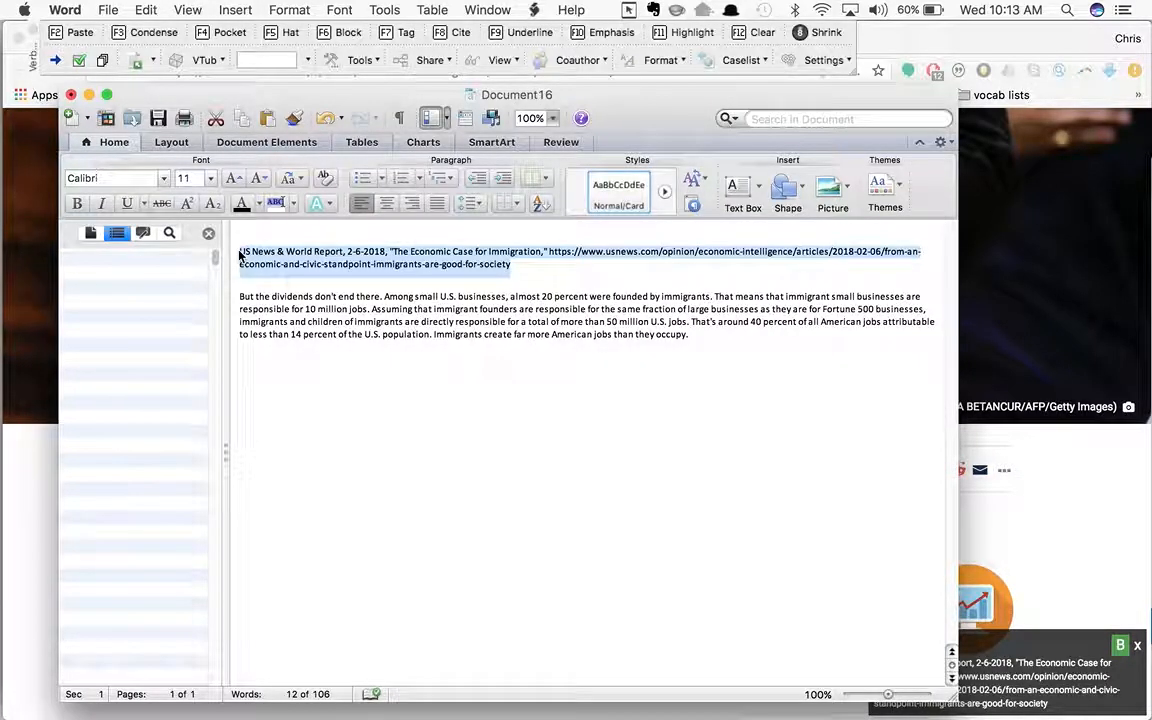
{"action": "left_click", "coordinate": [241, 256]}
{"action": "key", "text": "super+v"}
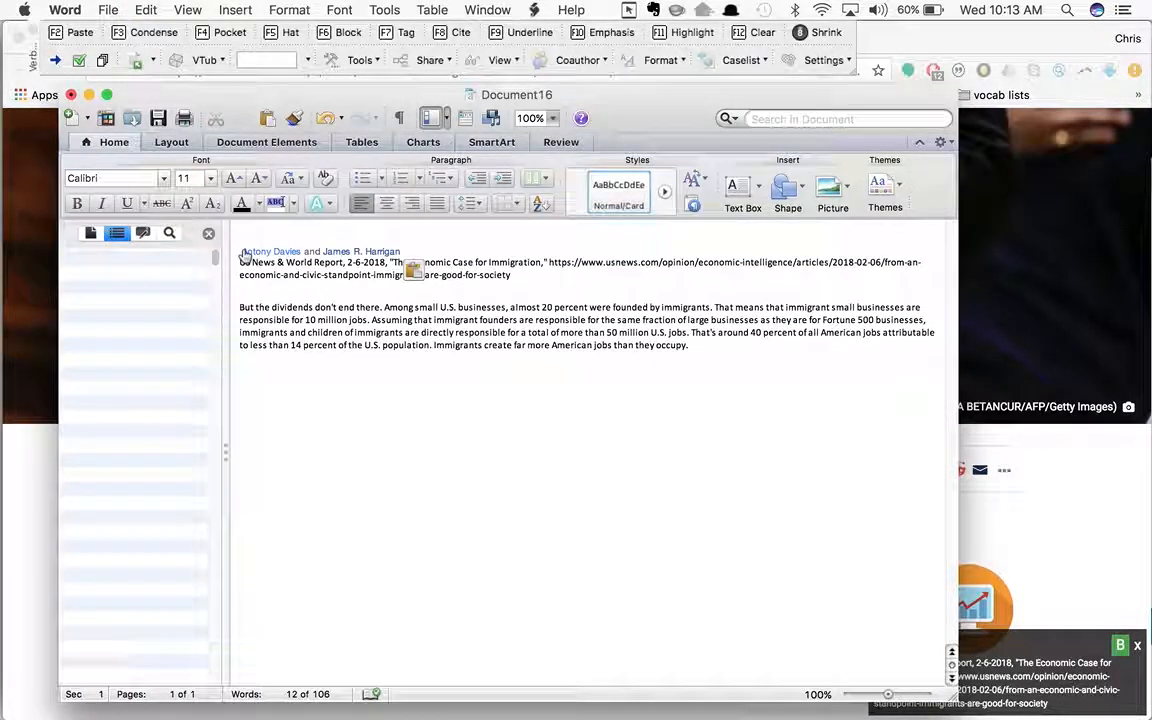
{"action": "key", "text": "BackSpace"}
{"action": "type", "text": ","}
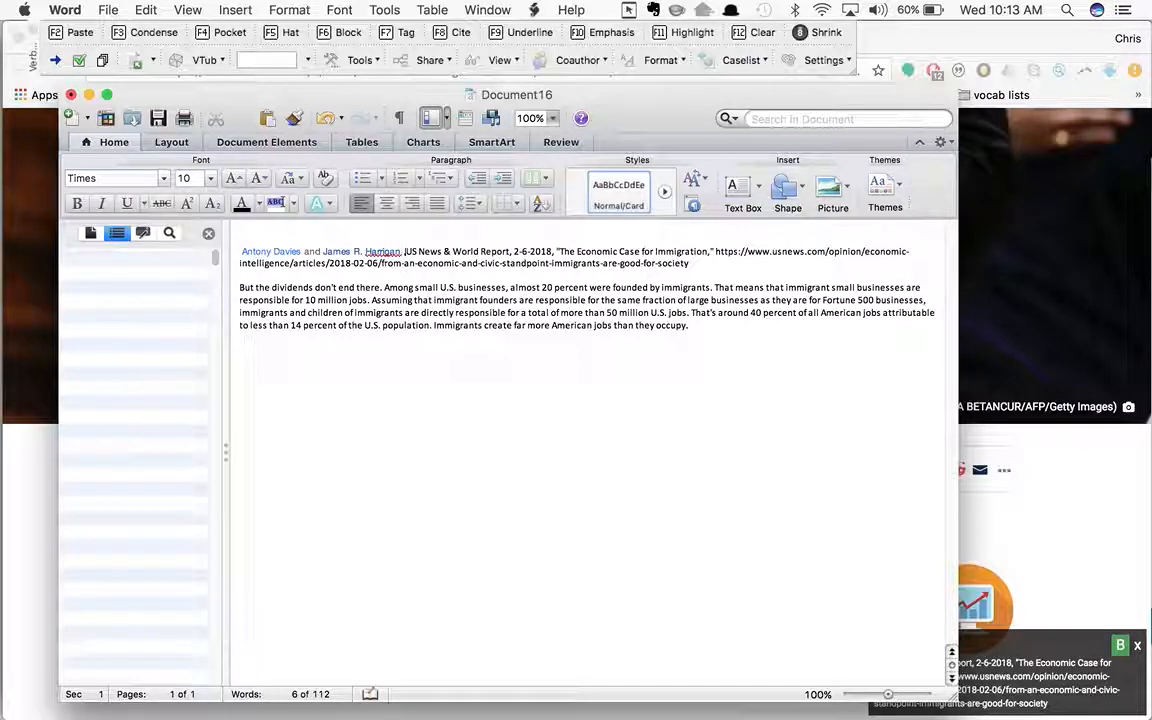
Step: End the citation with ", accessed 7/2/18" and clean up the whole citation with Clear and Condense
{"action": "left_click", "coordinate": [700, 263]}
{"action": "type", "text": ", accessed 7/2/18"}
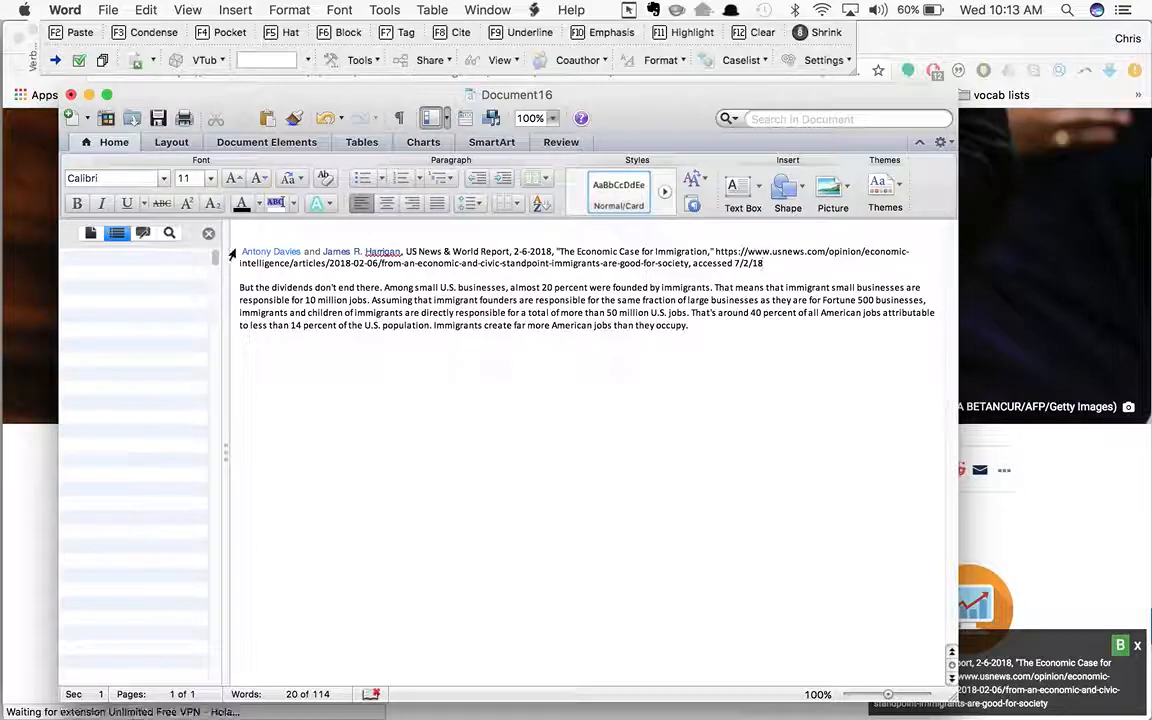
{"action": "left_click_drag", "start_coordinate": [232, 256], "coordinate": [909, 253]}
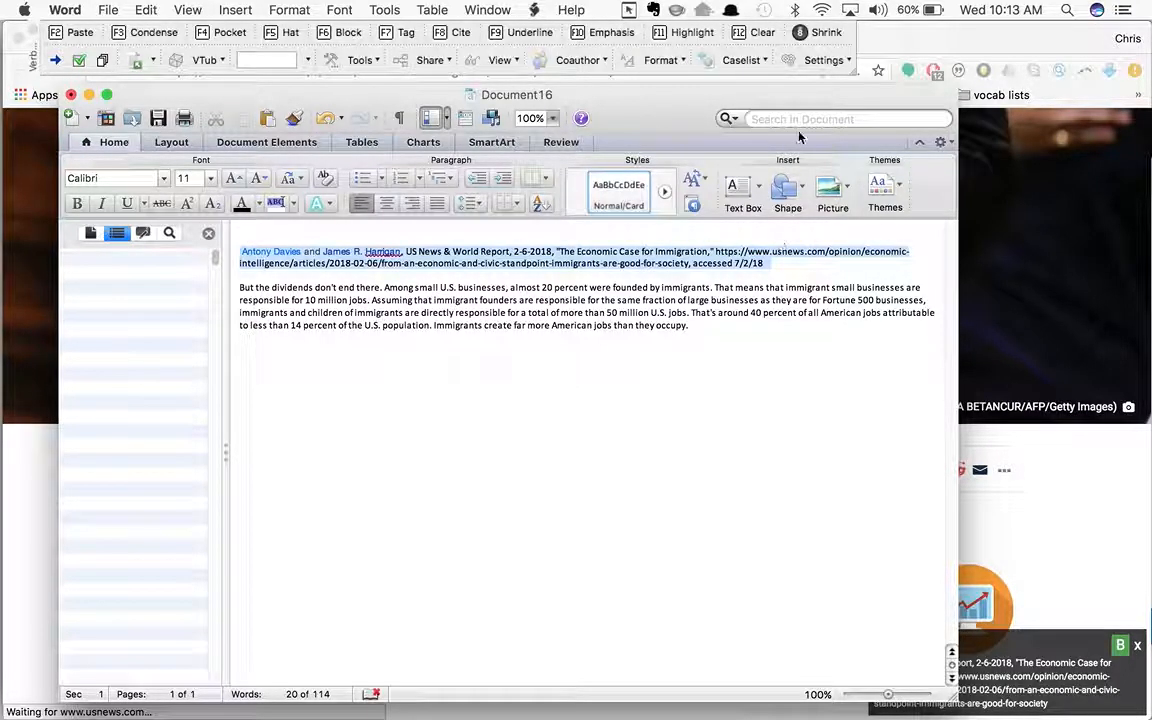
{"action": "left_click", "coordinate": [763, 33]}
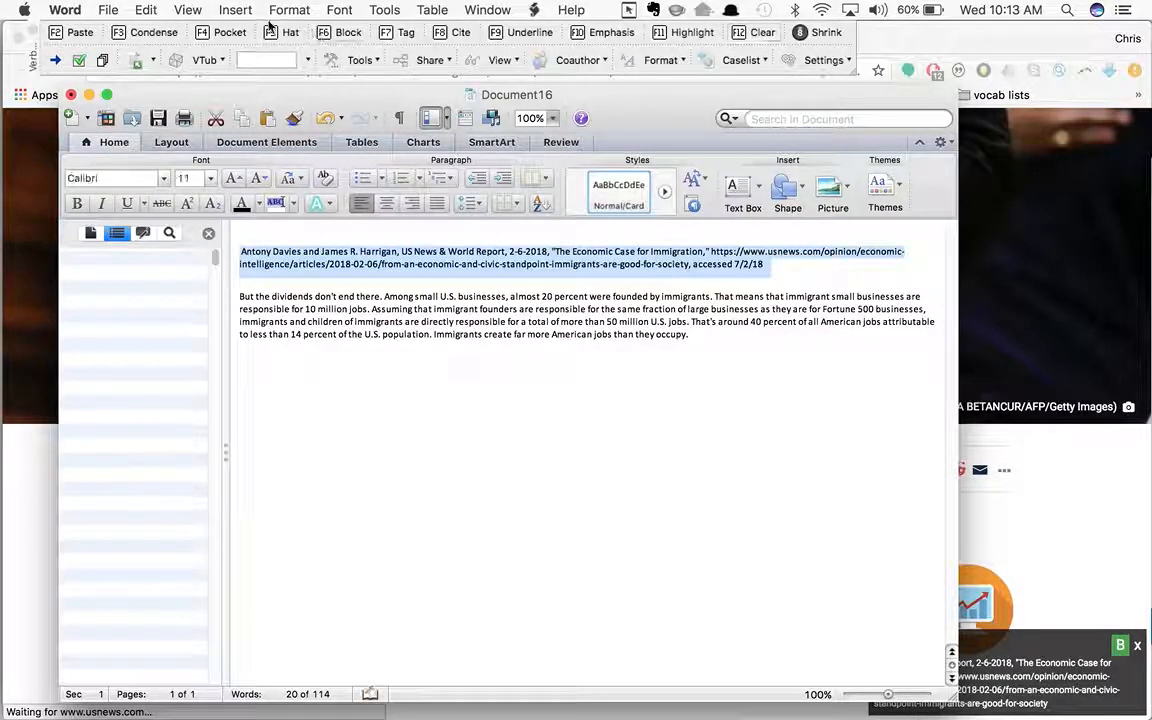
{"action": "left_click", "coordinate": [146, 32]}
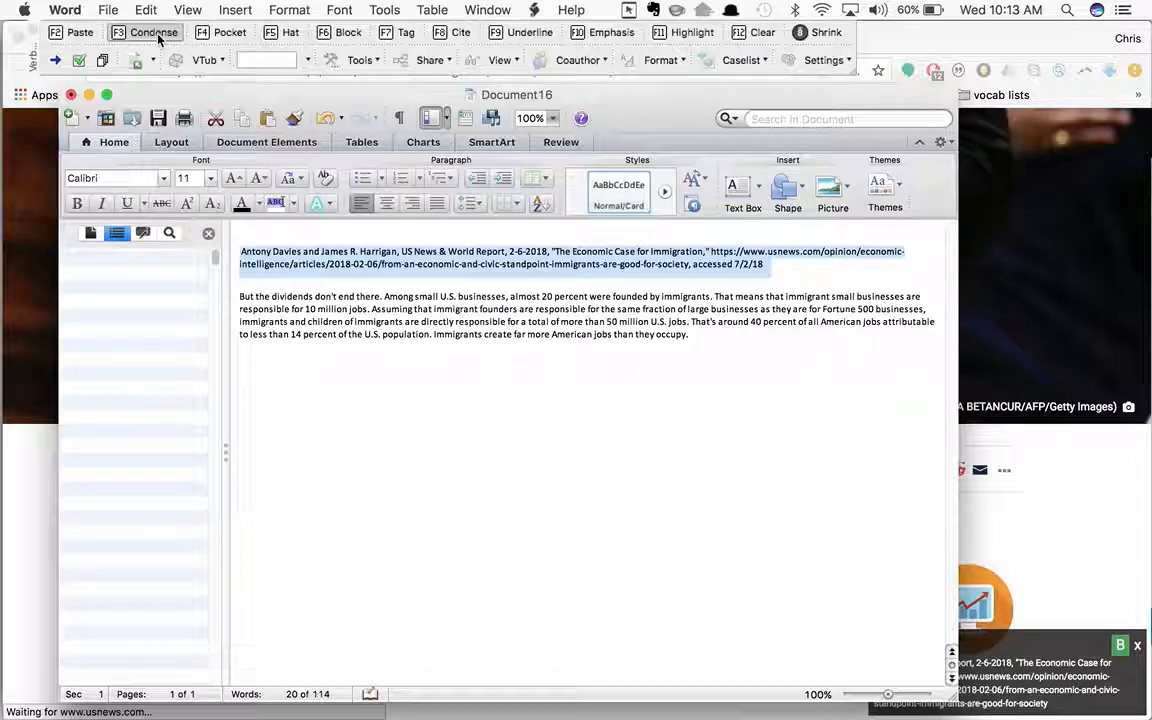
Step: Apply the Cite style to both authors' last names and to the year 2018 in the citation
{"action": "left_click", "coordinate": [398, 252], "text": "shift"}
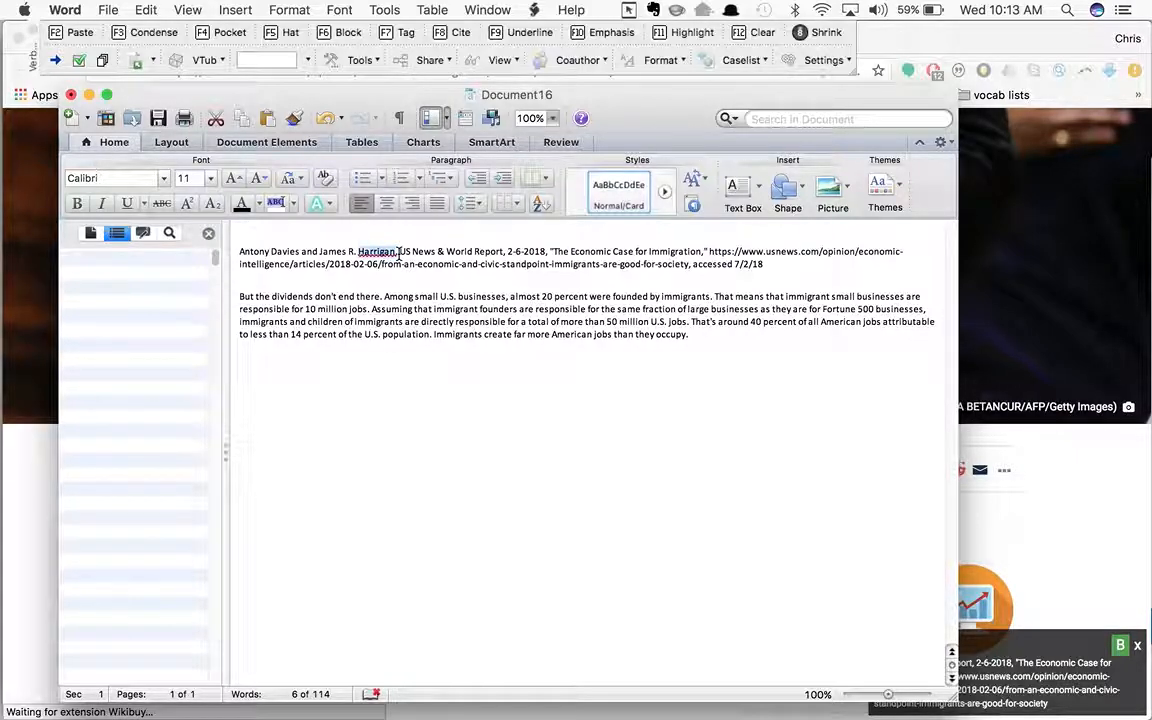
{"action": "left_click", "coordinate": [448, 36]}
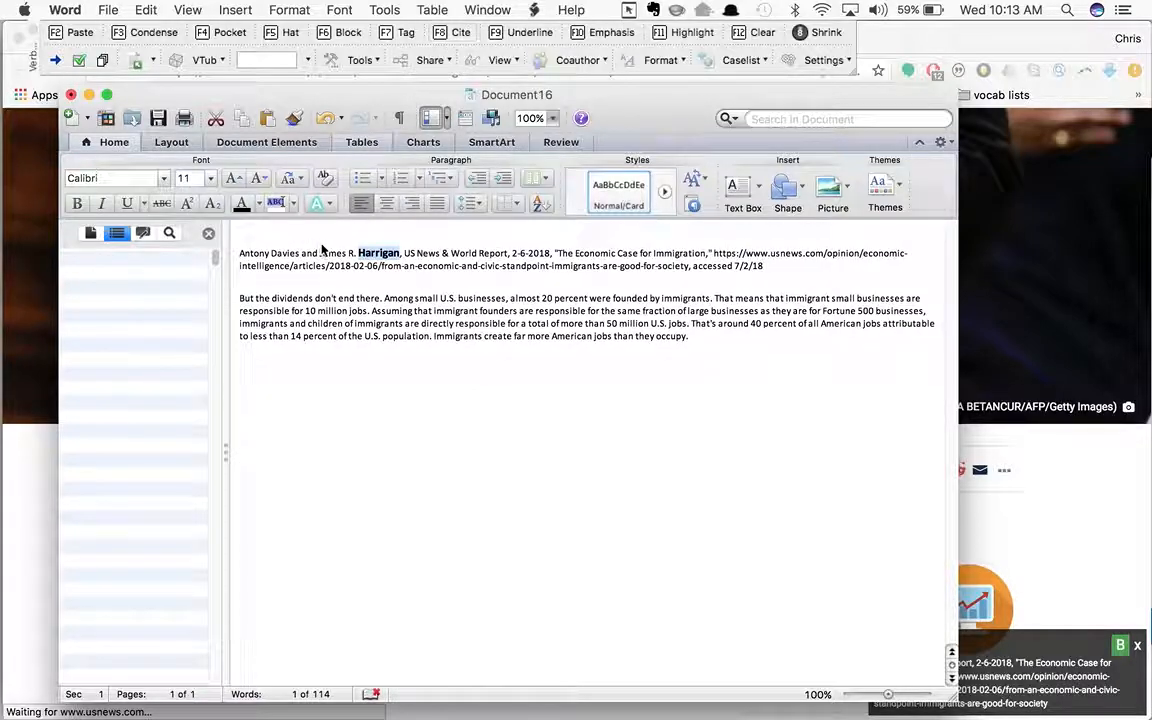
{"action": "key", "text": "Left"}
{"action": "key", "text": "Left"}
{"action": "key", "text": "Left"}
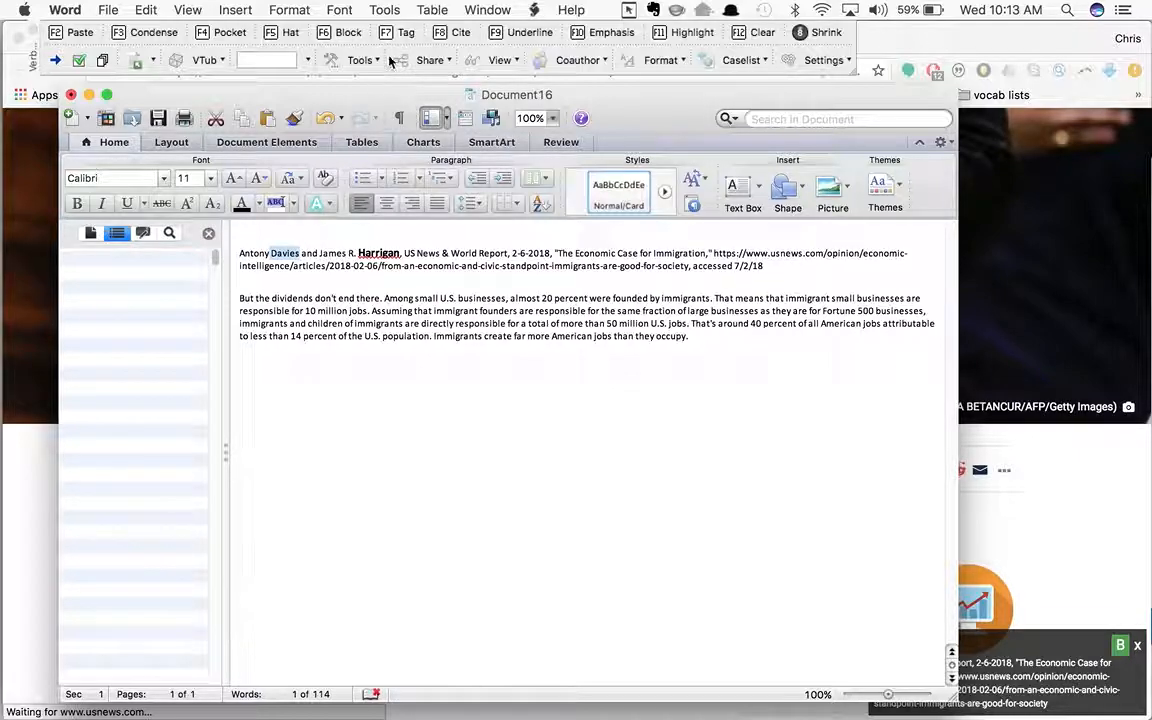
{"action": "left_click", "coordinate": [455, 32]}
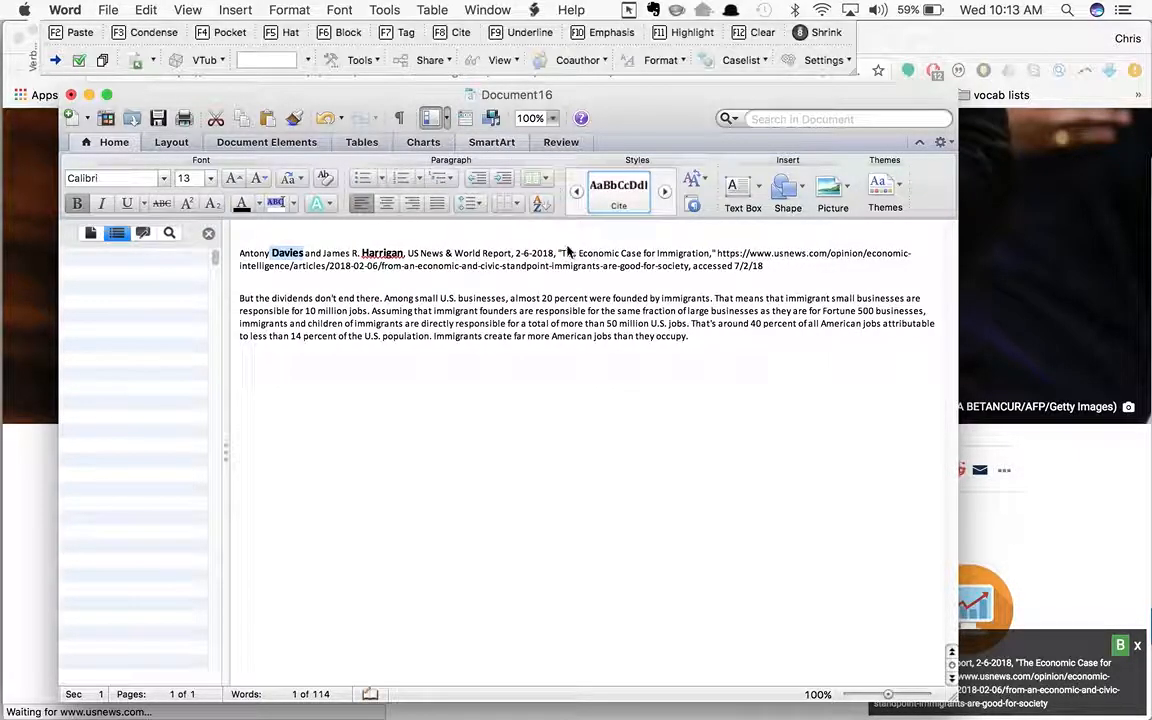
{"action": "double_click", "coordinate": [542, 253]}
{"action": "left_click", "coordinate": [452, 33]}
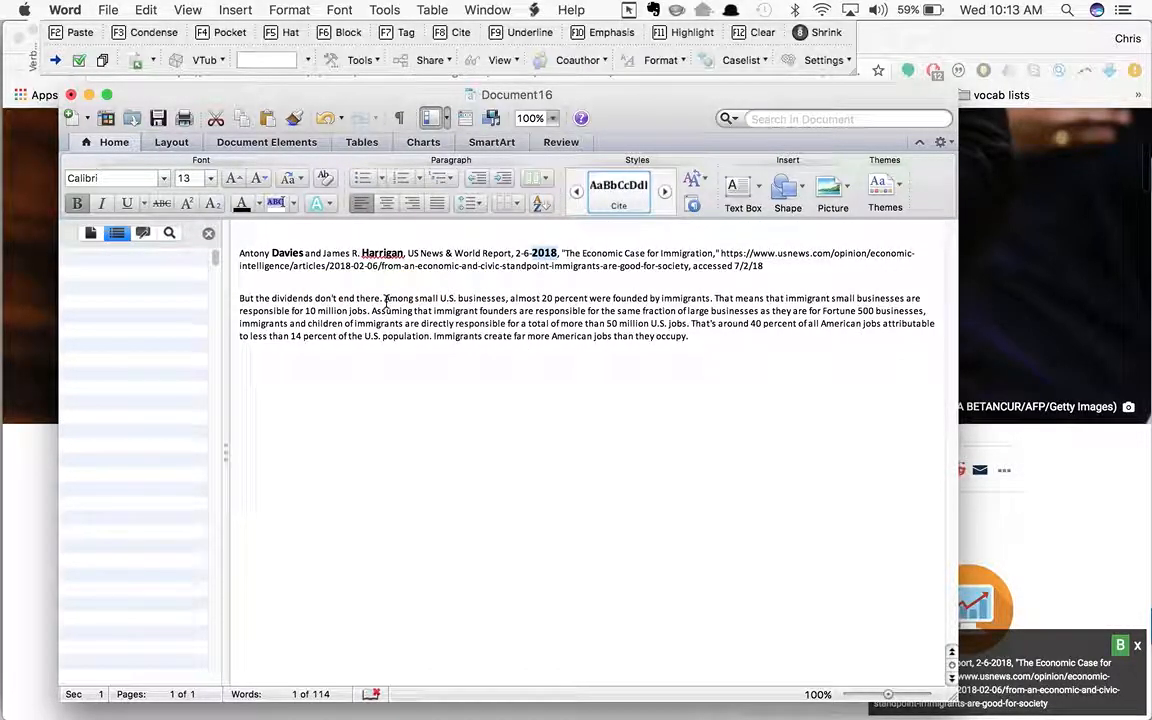
Step: Underline the two sentences from "Among small U.S. businesses" and the paragraph's last two sentences, and remove the blank line above the paragraph
{"action": "mouse_move", "coordinate": [385, 302]}
{"action": "left_mouse_down"}
{"action": "mouse_move", "coordinate": [643, 311]}
{"action": "mouse_move", "coordinate": [700, 297]}
{"action": "mouse_move", "coordinate": [463, 323]}
{"action": "mouse_move", "coordinate": [390, 298]}
{"action": "mouse_move", "coordinate": [367, 312]}
{"action": "left_mouse_up"}
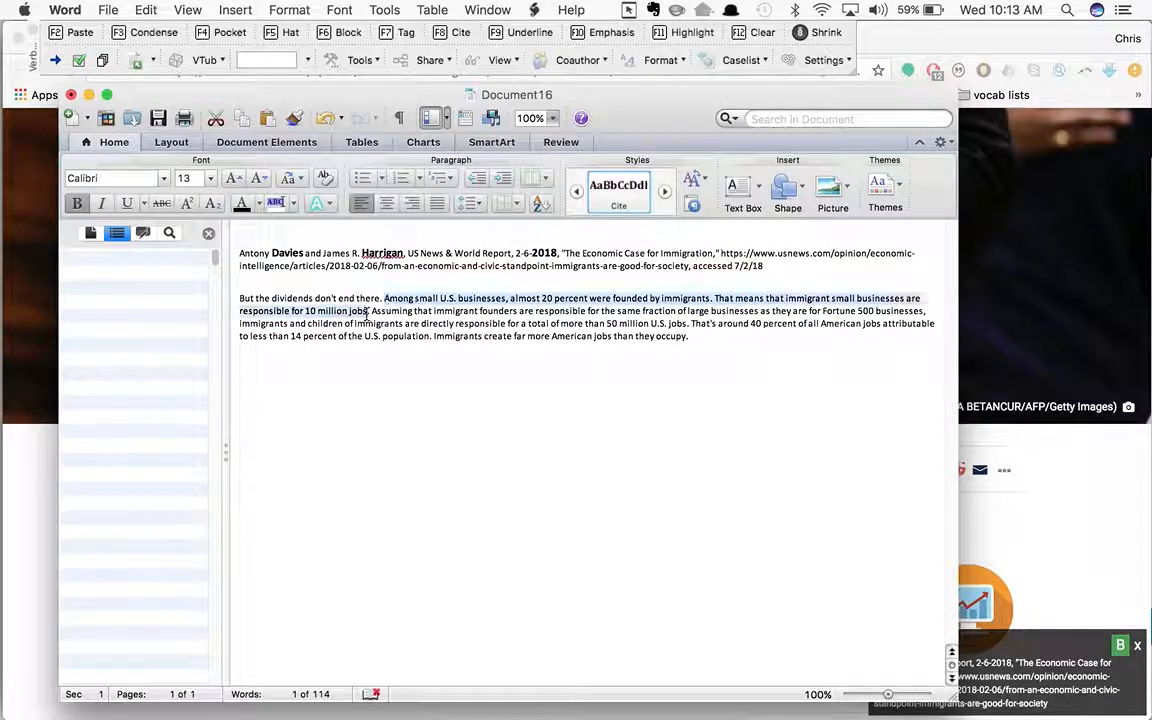
{"action": "key", "text": "F9"}
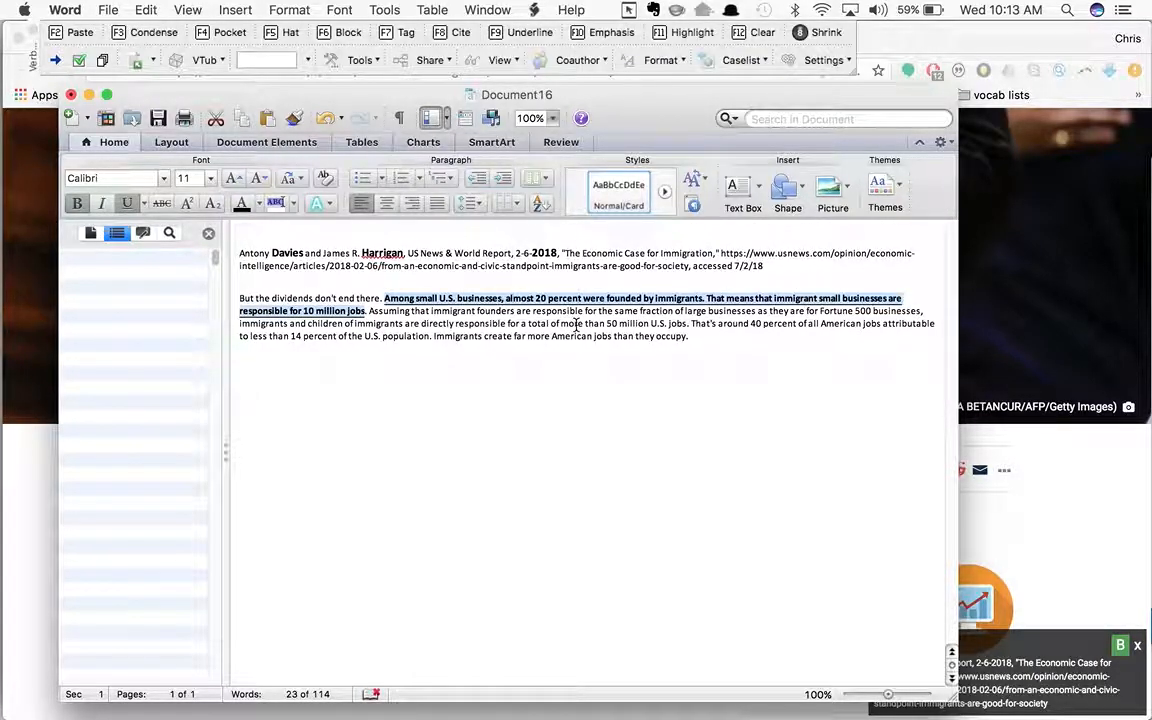
{"action": "left_click_drag", "start_coordinate": [690, 324], "coordinate": [697, 346]}
{"action": "key", "text": "F9"}
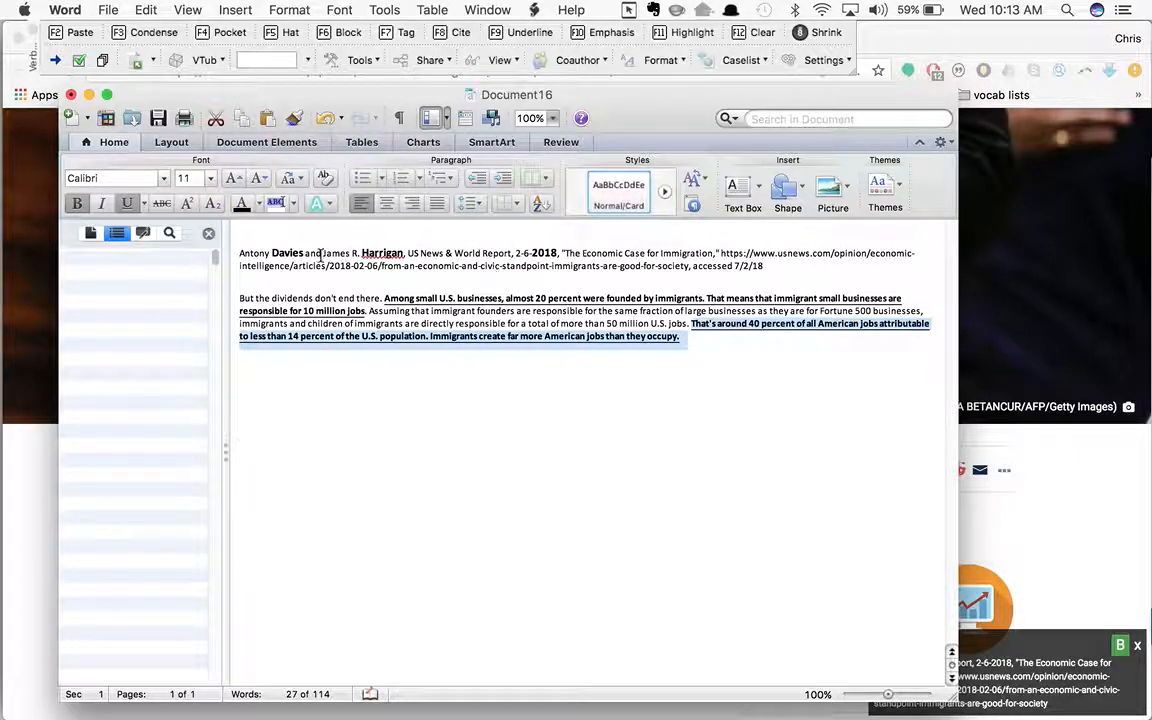
{"action": "left_click", "coordinate": [243, 284]}
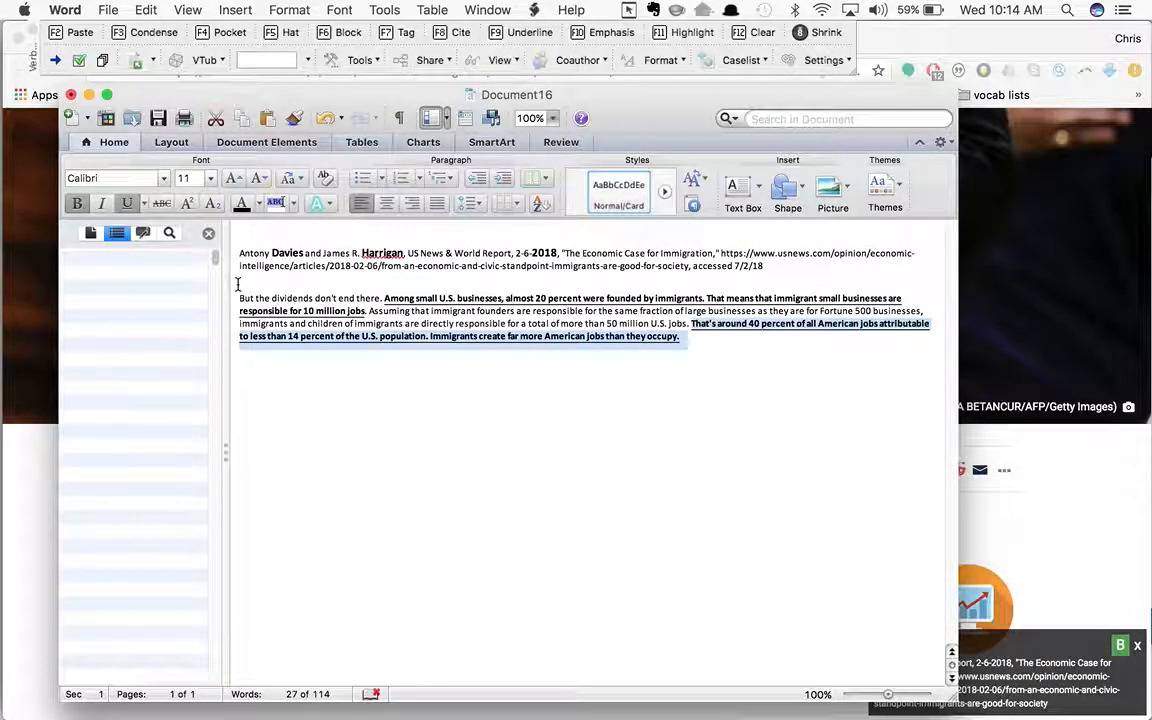
{"action": "key", "text": "BackSpace"}
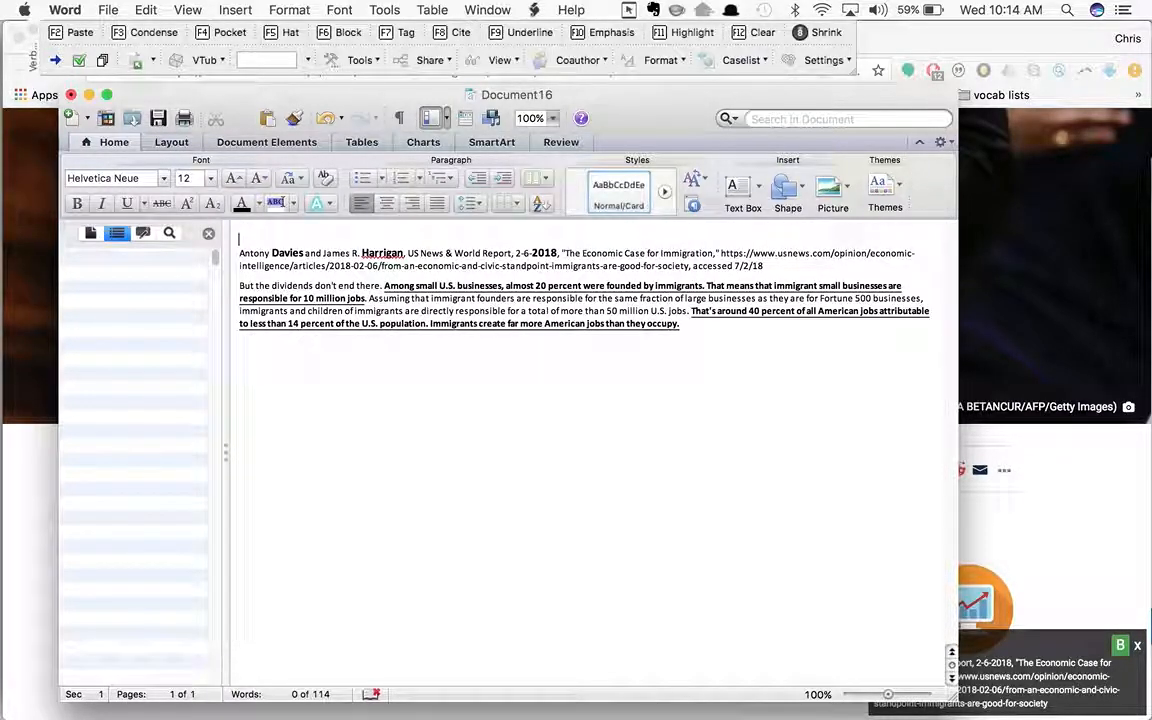
Step: Write "Immigration creates more jobs for the U.S. economy than it takes away." above the citation and format it as a Tag
{"action": "type", "text": "I"}
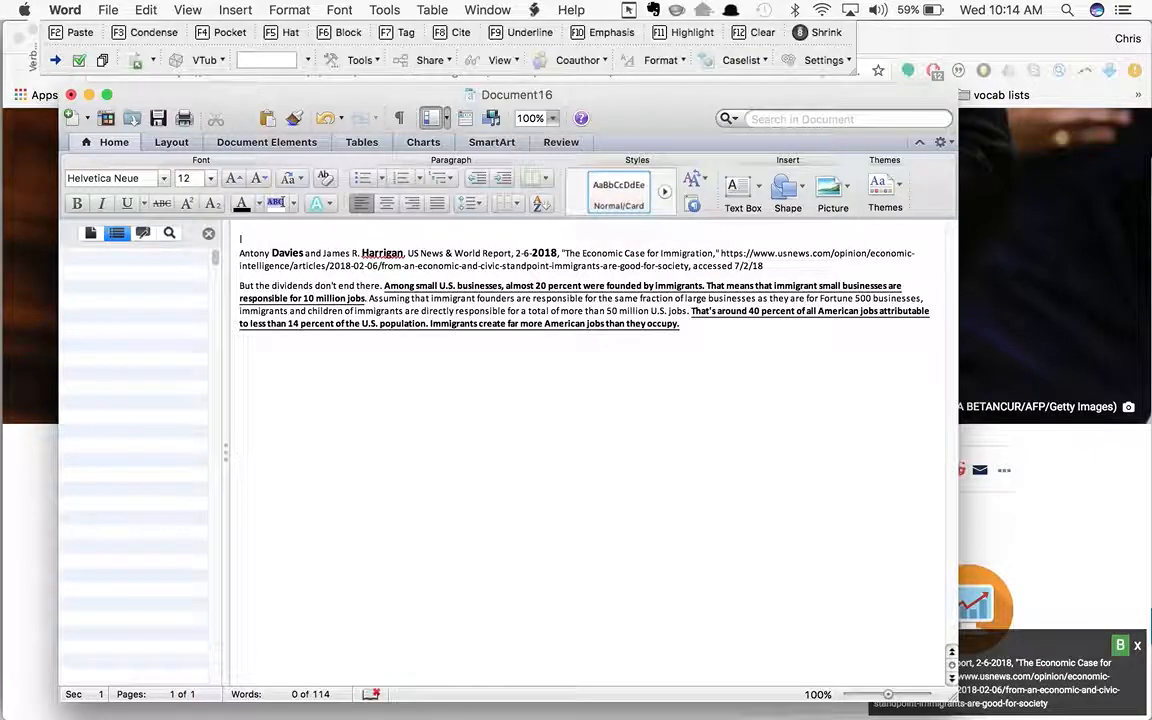
{"action": "type", "text": "mmigration creat"}
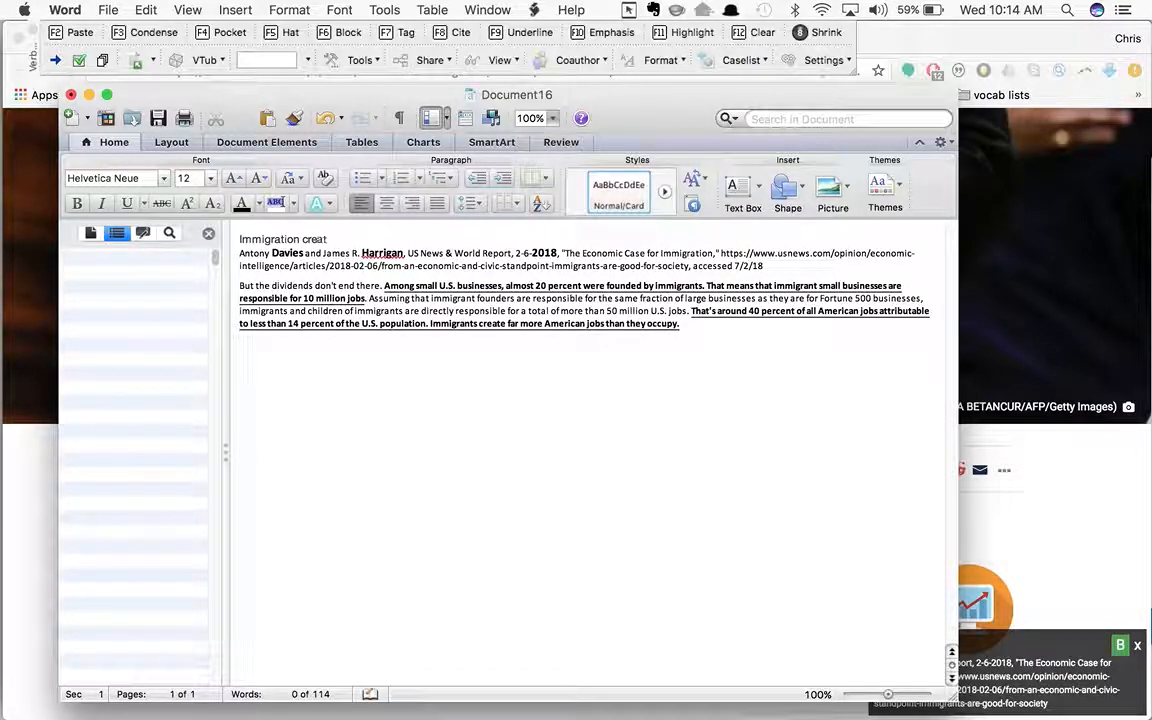
{"action": "type", "text": "es more jobs for the"}
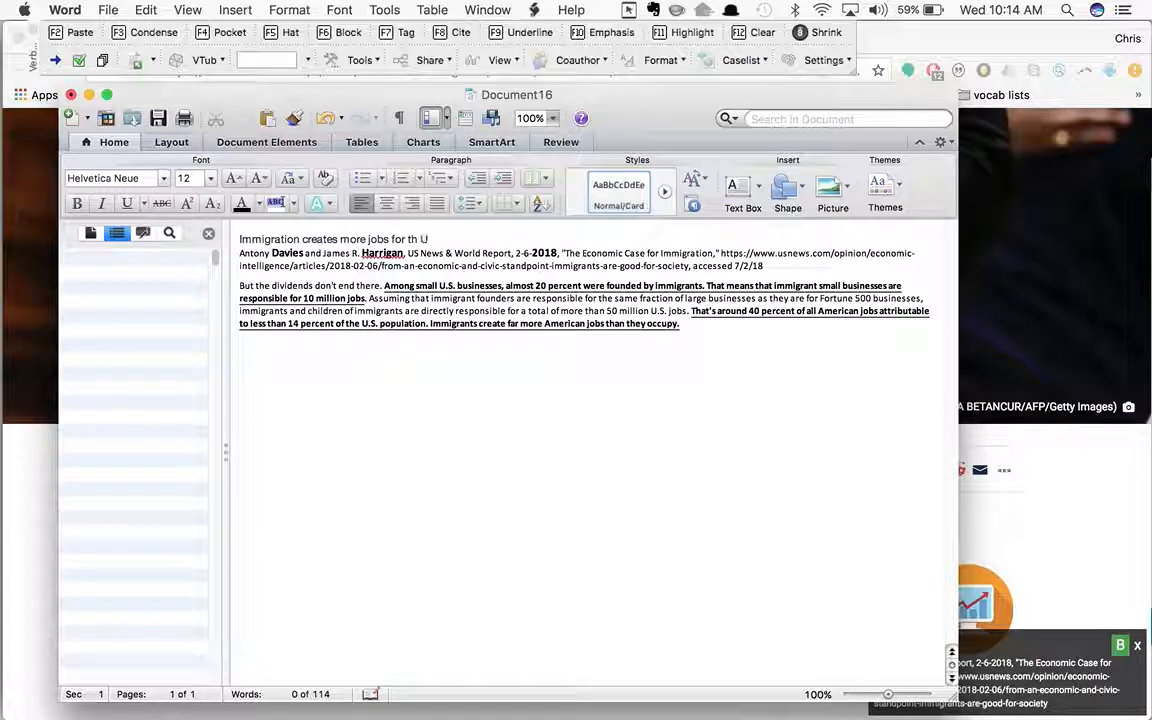
{"action": "type", "text": " U.S"}
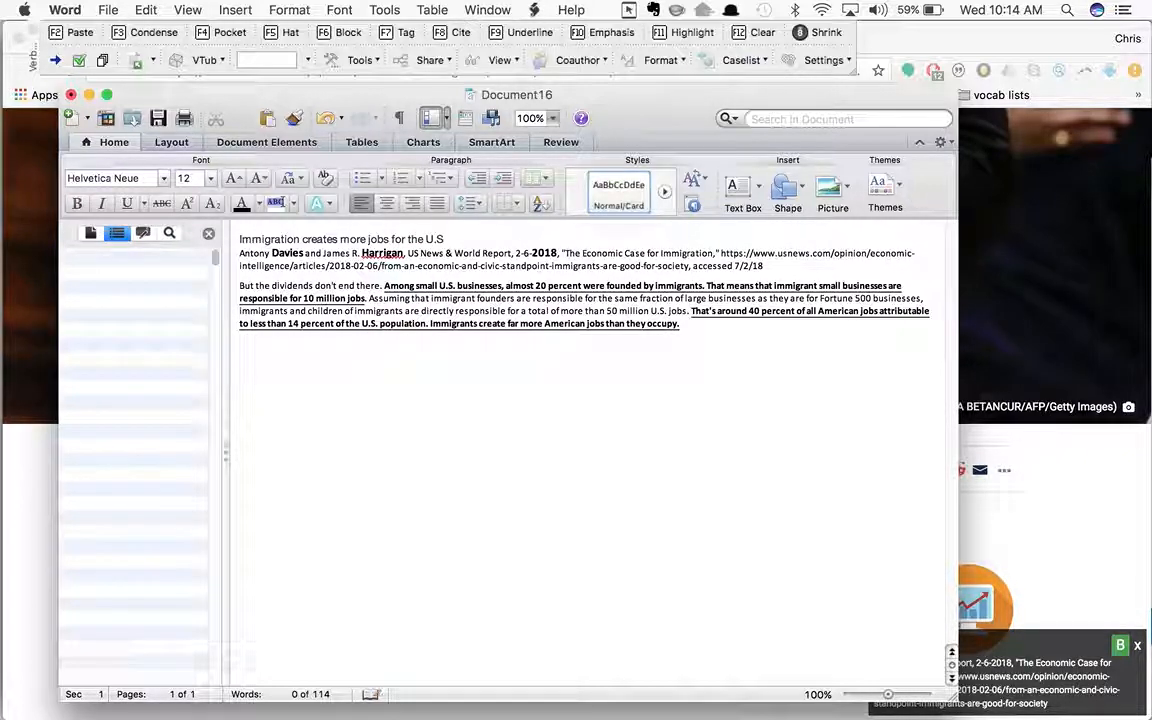
{"action": "type", "text": ". economy than it takes away."}
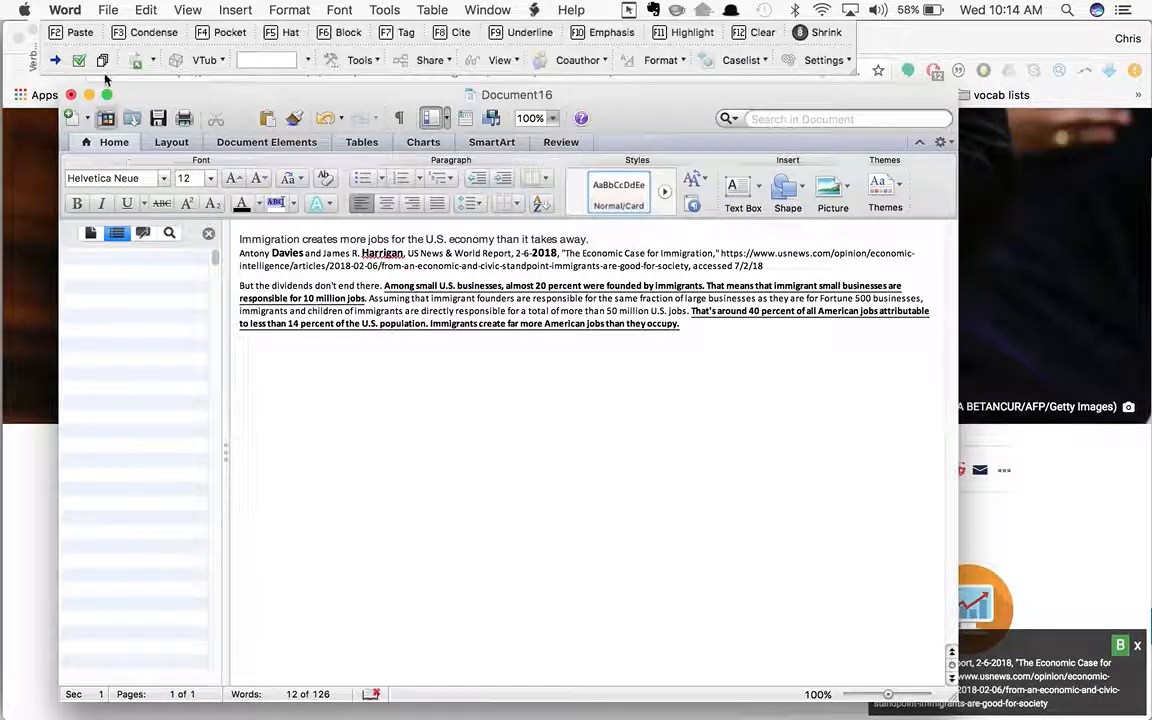
{"action": "left_click", "coordinate": [382, 32]}
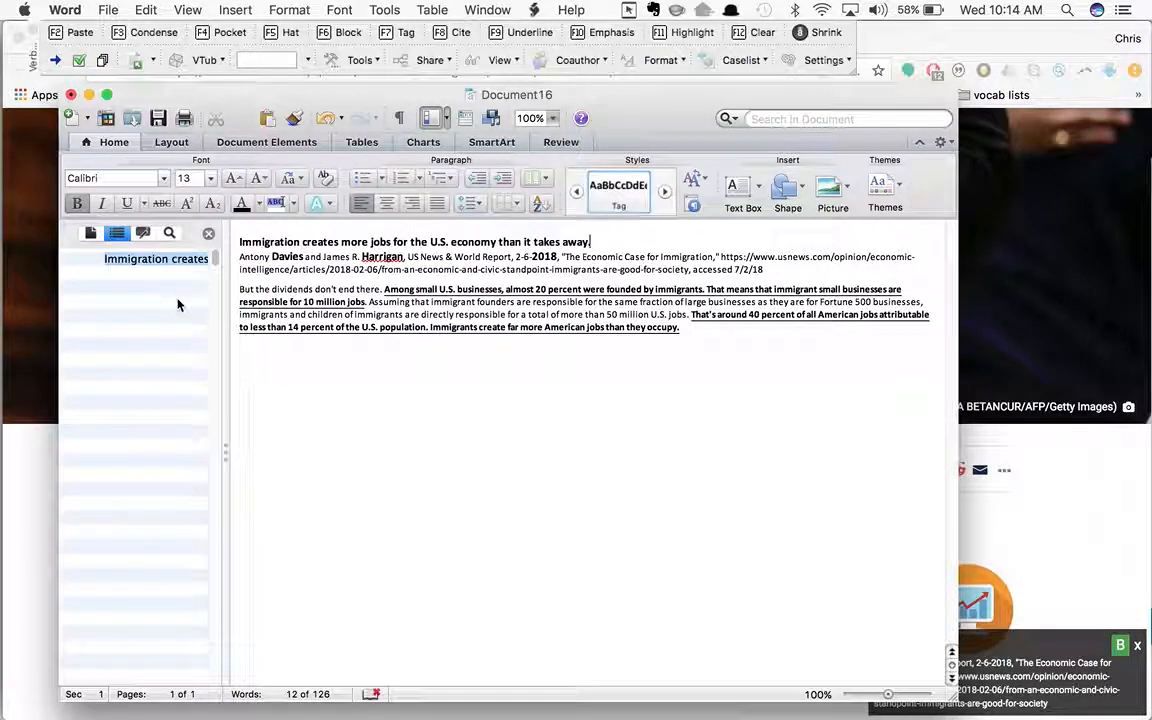
{"action": "left_click", "coordinate": [160, 262]}
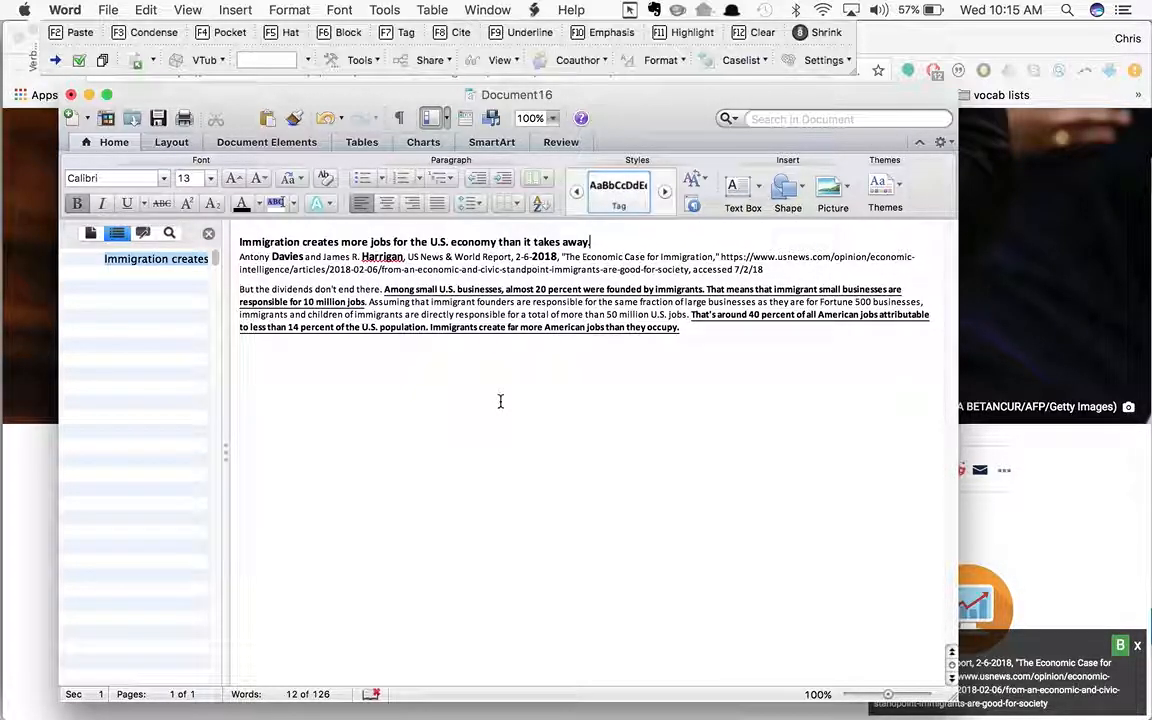
{"action": "key", "text": "super+Tab"}
{"action": "key", "text": "super+Tab"}
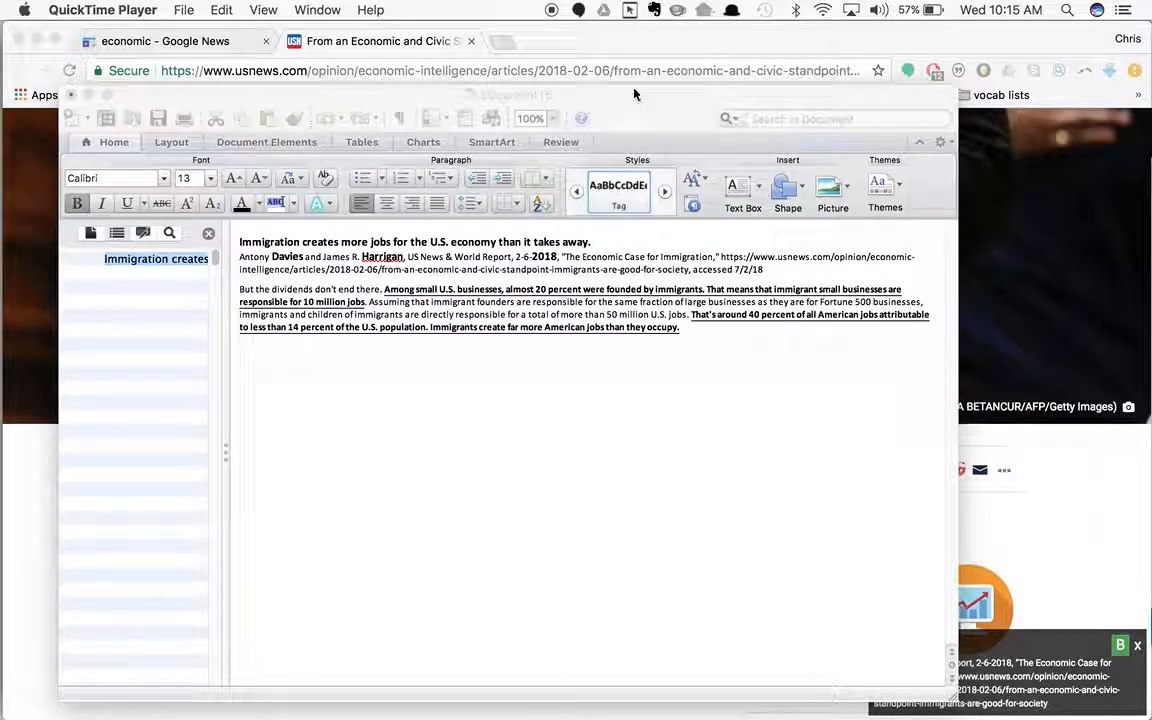